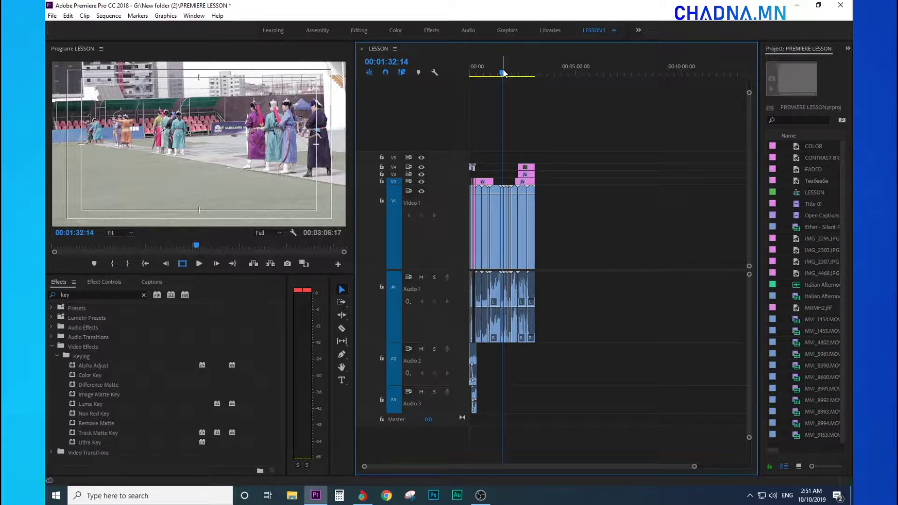
Step: Move the playhead to about 00:03:31:16, in the empty area past the last clip of the LESSON sequence
click(533, 73)
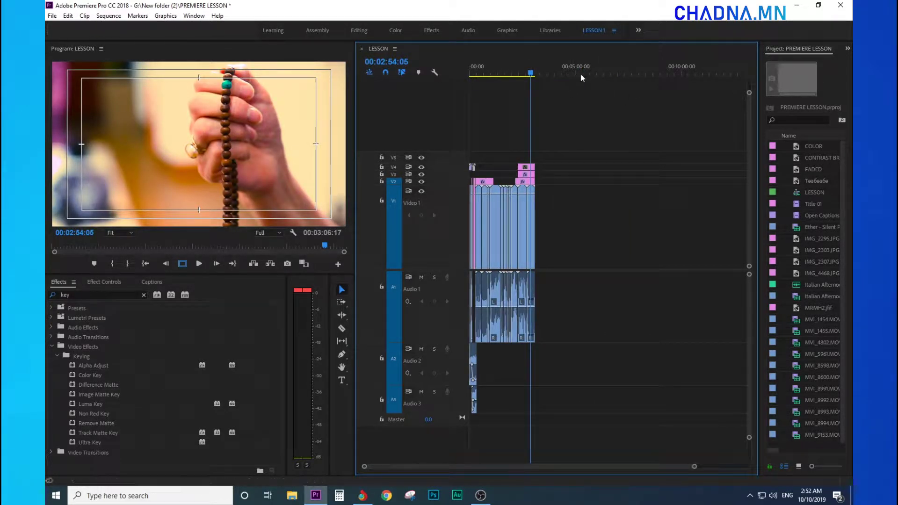
key(=)
key(=)
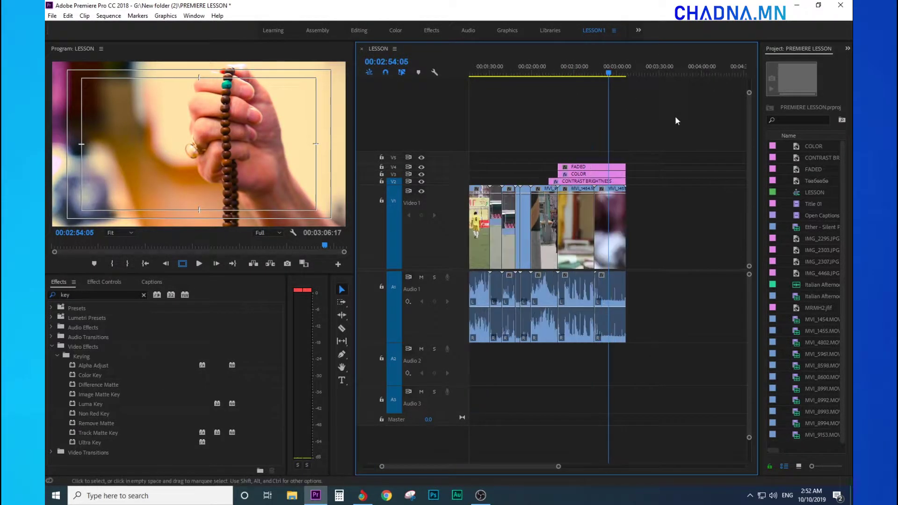
click(626, 74)
drag(627, 75, 666, 96)
key(minus)
key(minus)
key(minus)
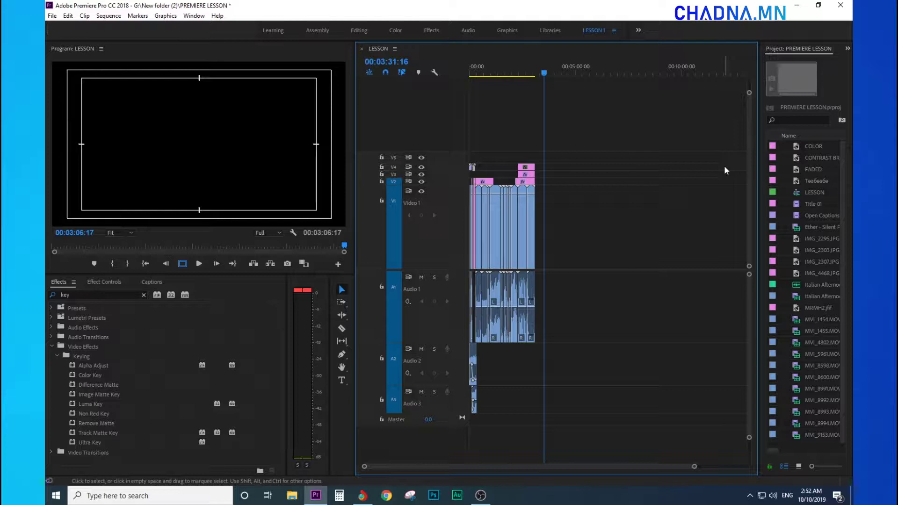
Step: Clear the effects search and search the effects for "key" with the playhead parked at about 00:09:52:01
click(143, 295)
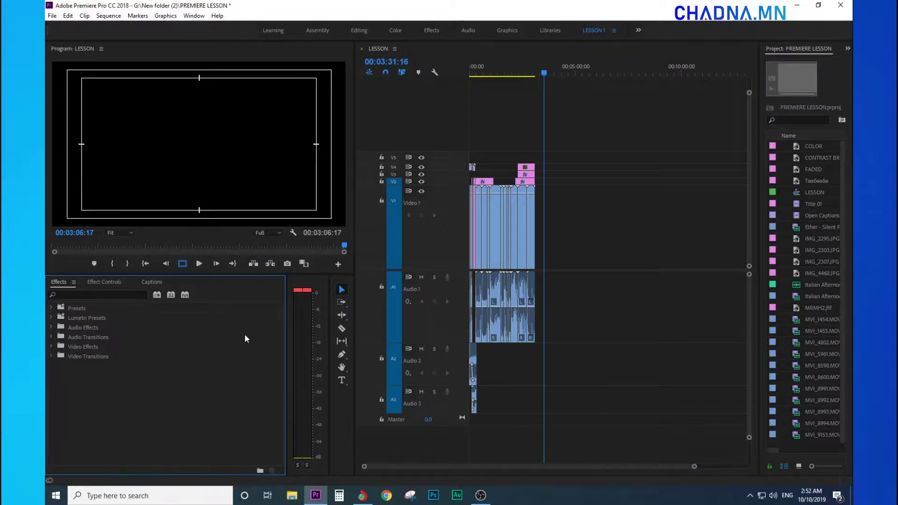
drag(687, 68, 680, 72)
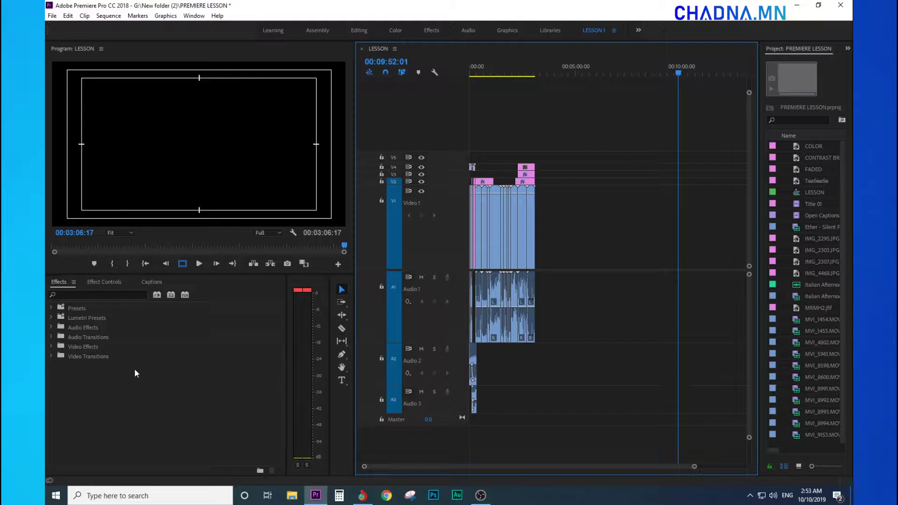
click(95, 290)
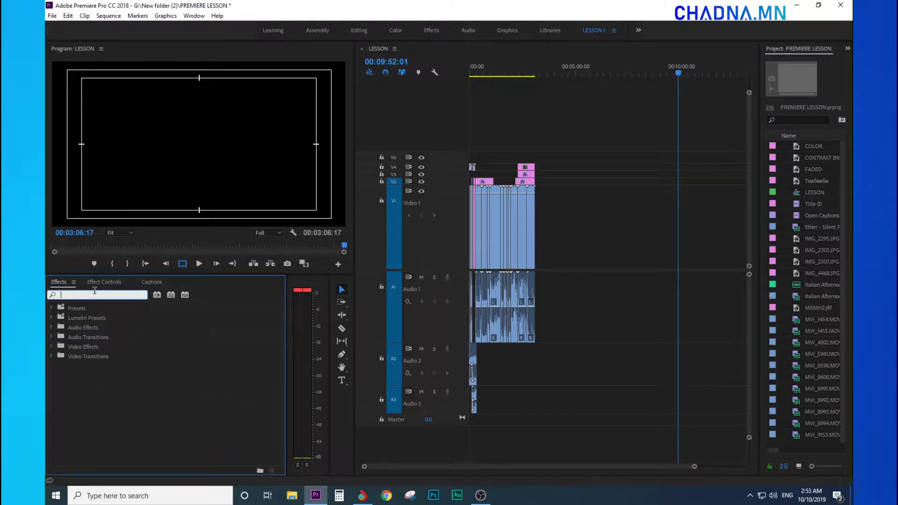
text(key)
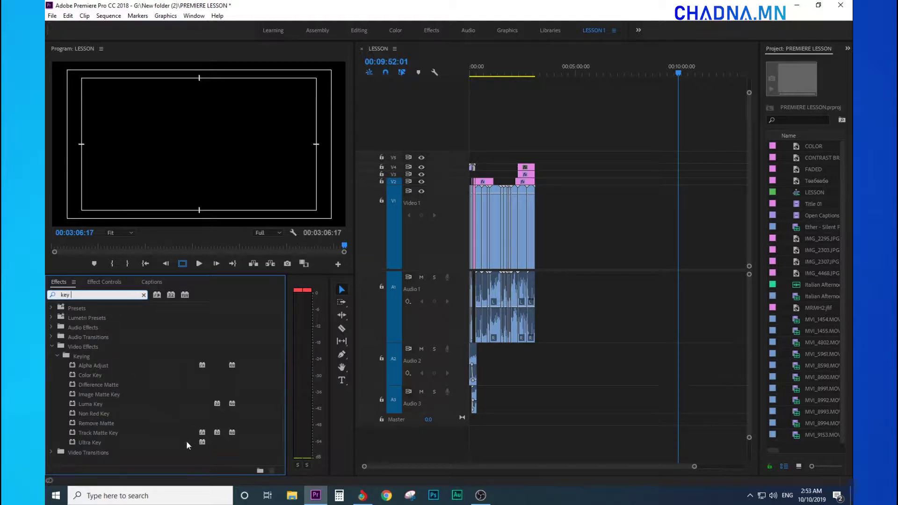
Step: Apply Ultra Key to the last clip, MVI_1455.MOV, view its settings, and return to the effects list
click(71, 442)
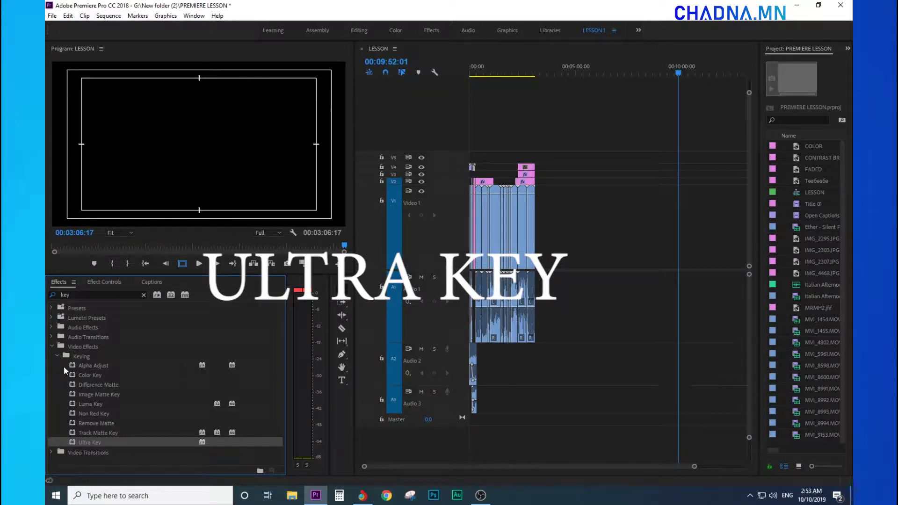
click(533, 74)
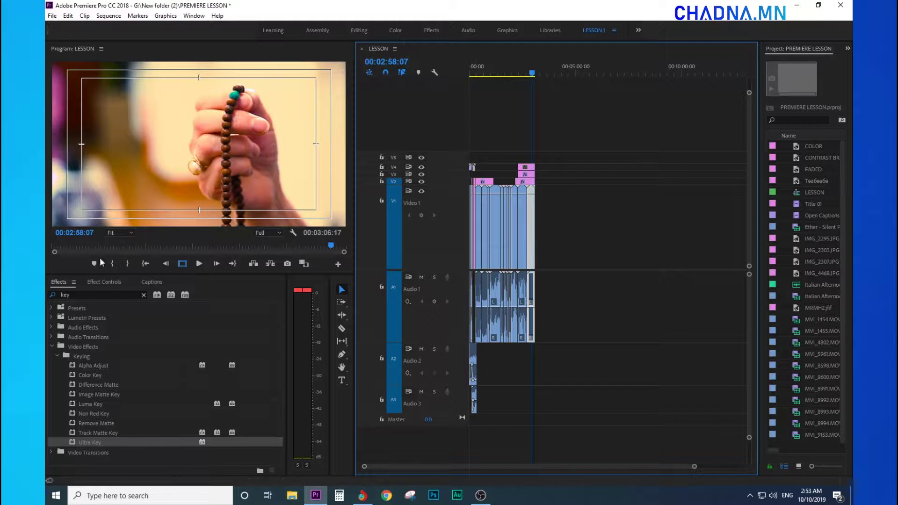
click(104, 283)
scroll(266, 411, down, 5)
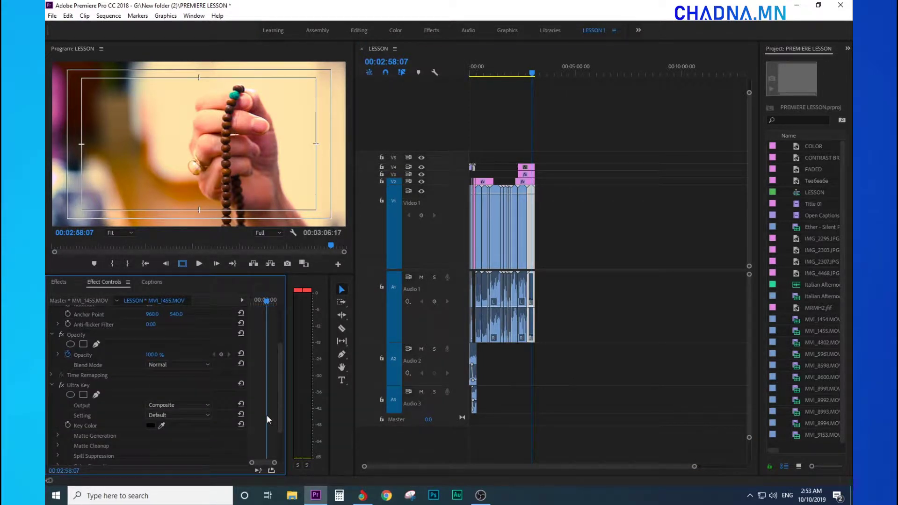
click(78, 329)
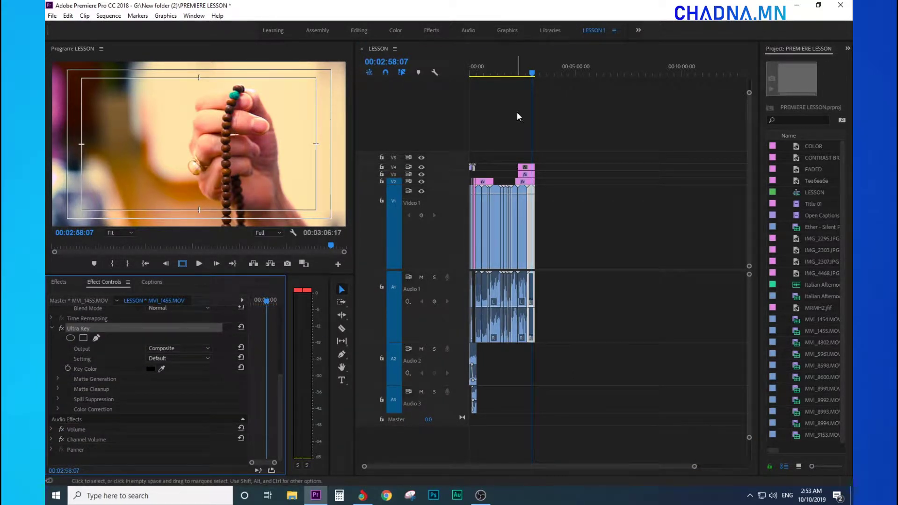
drag(585, 108, 527, 117)
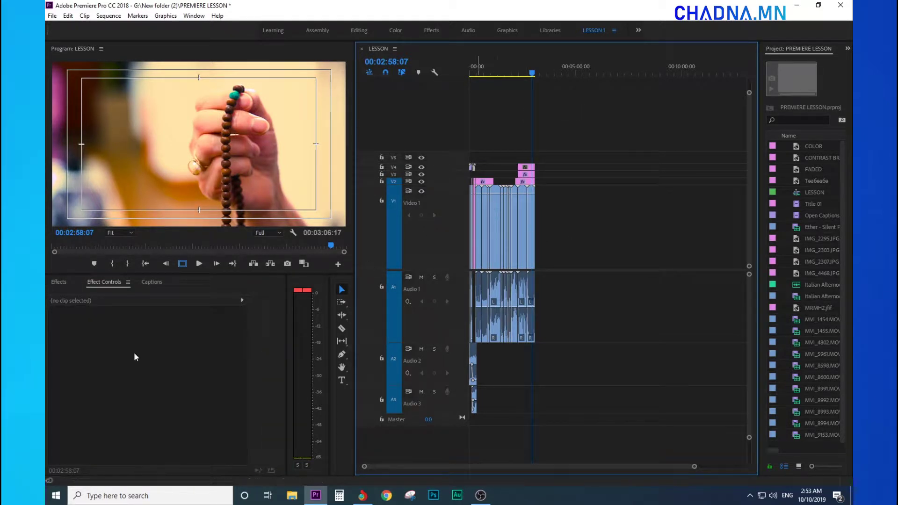
click(58, 281)
click(604, 138)
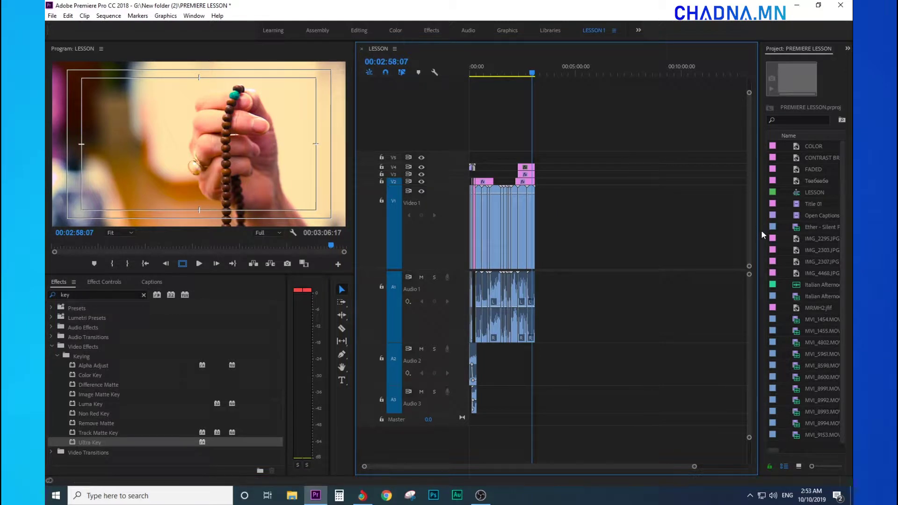
Step: Place the playhead at about 00:03:52:18, past the last clip, and adjust the width of the project file list
mouse_move(759, 233)
mouse_down()
mouse_move(555, 241)
mouse_move(687, 241)
mouse_up()
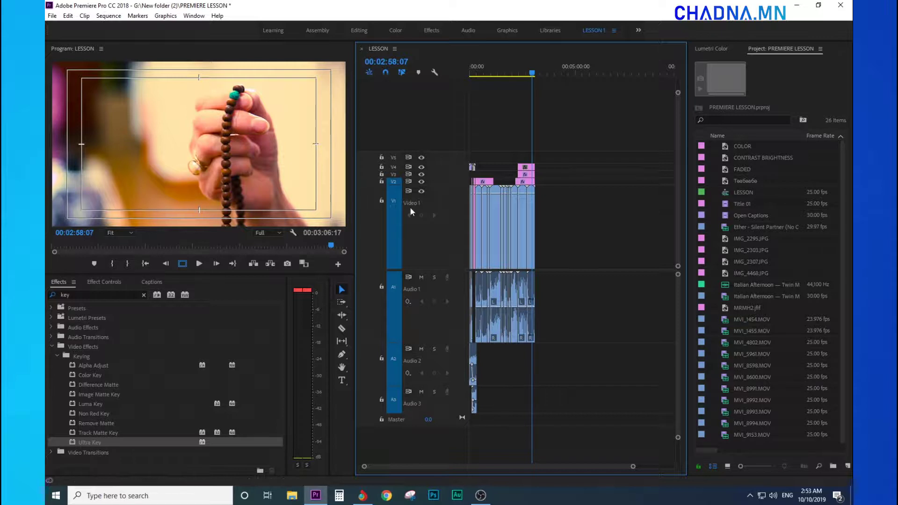
click(542, 73)
drag(543, 73, 551, 73)
key(minus)
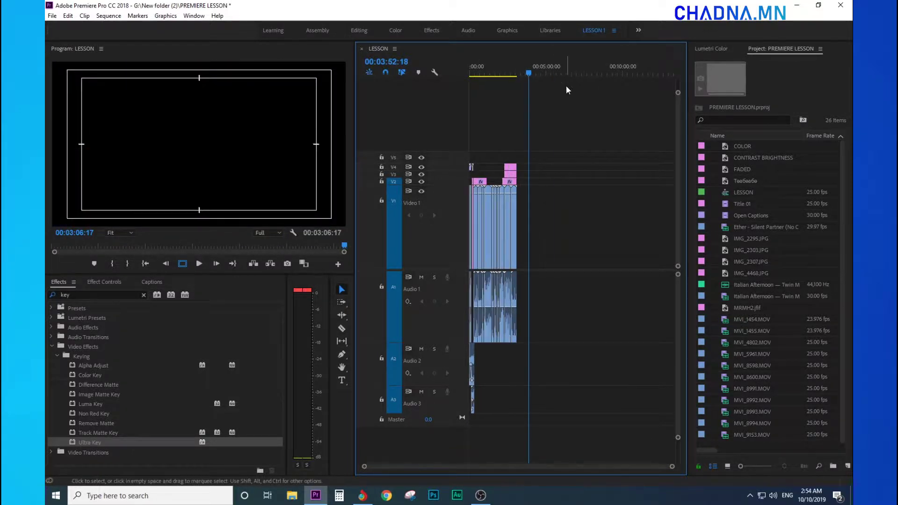
drag(689, 197, 743, 197)
Step: Import the Desktop image files from 1 (1) through inline_image_preview into the project, including 1, 3 and 4k-tv-vs-1080p-2015
double_click(803, 445)
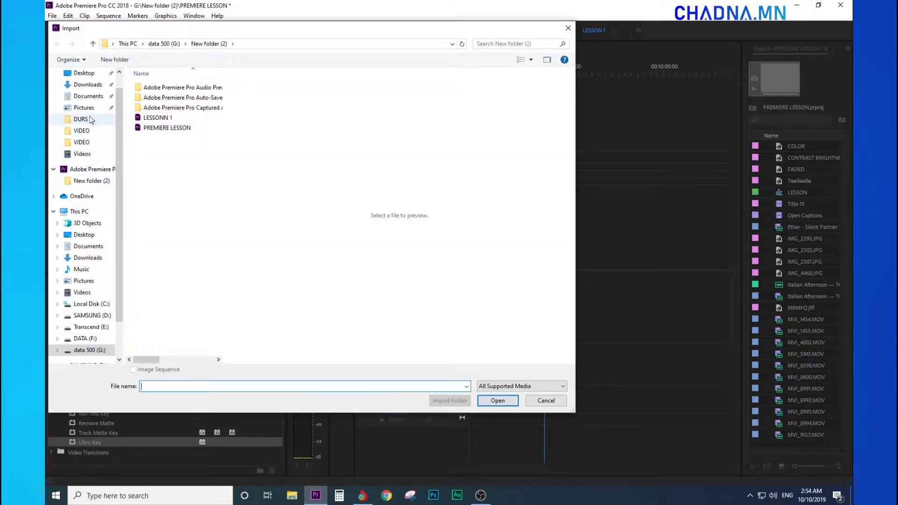
click(83, 77)
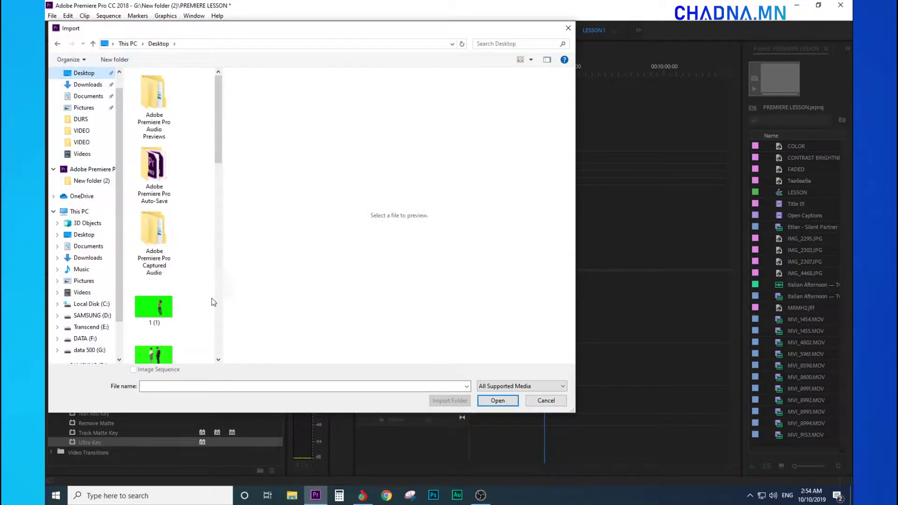
drag(220, 135, 234, 207)
scroll(227, 170, up, 1)
drag(192, 122, 162, 233)
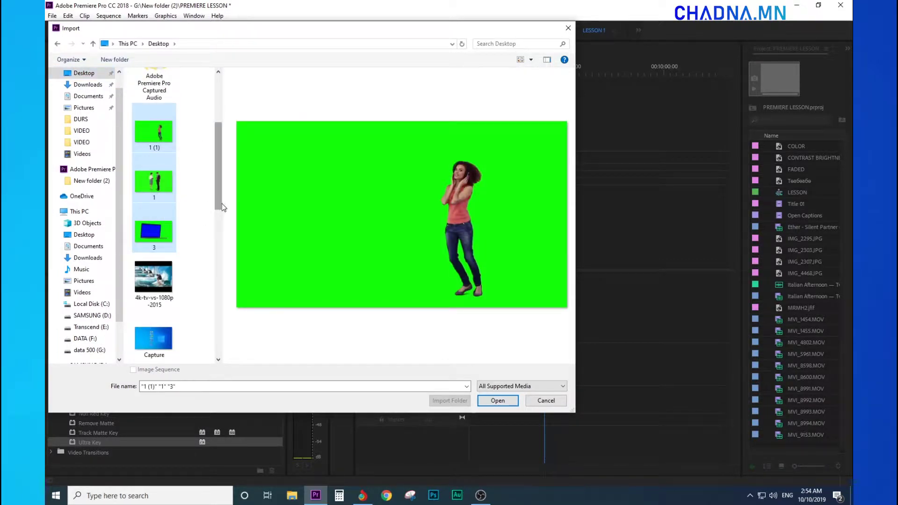
drag(222, 204, 249, 326)
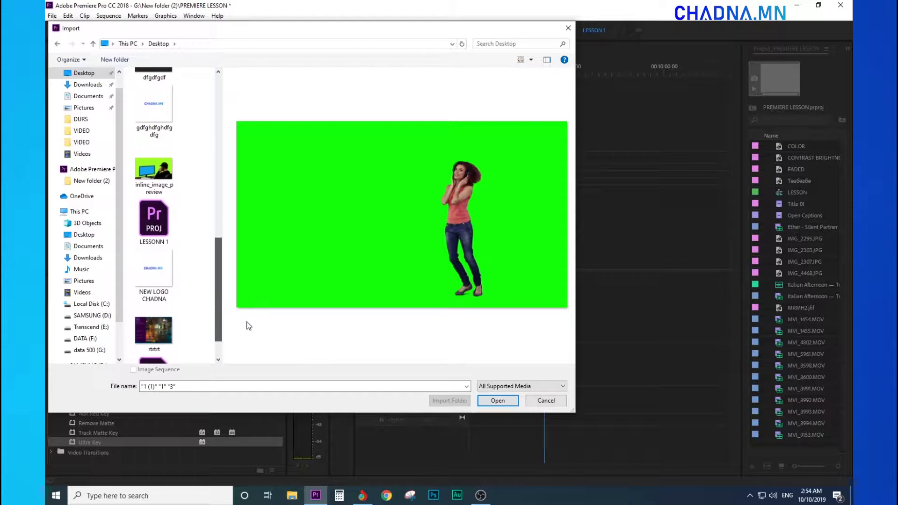
shift+click(174, 172)
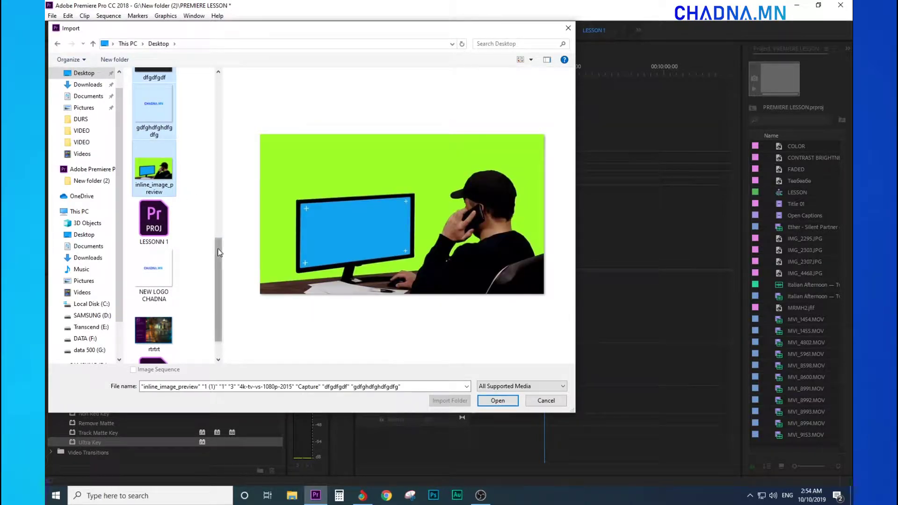
scroll(223, 280, down, 1)
click(504, 401)
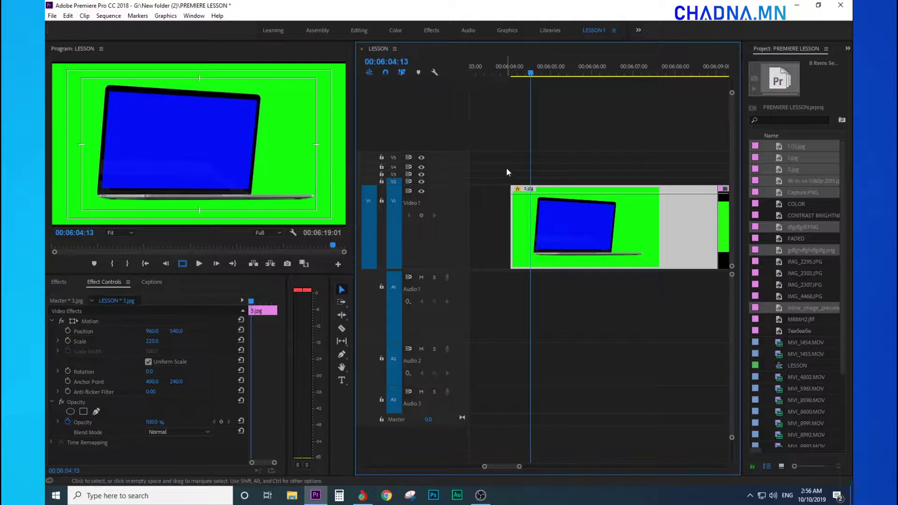
Step: Move the 3.jpg clip from video track V1 up to V2, keeping its start time
drag(543, 226, 536, 187)
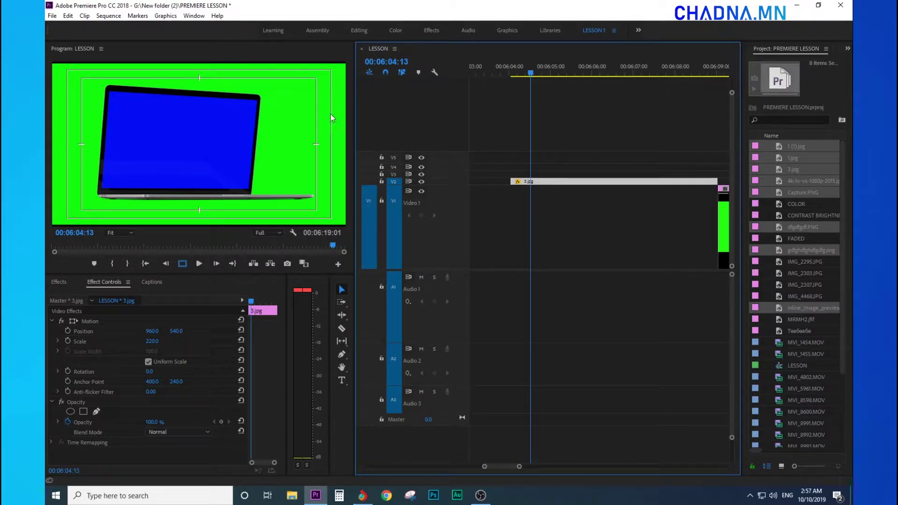
Step: Switch to Chrome, preview the Serviced Offices to Rent picture in the Google image results for office, and return to Premiere Pro
click(383, 498)
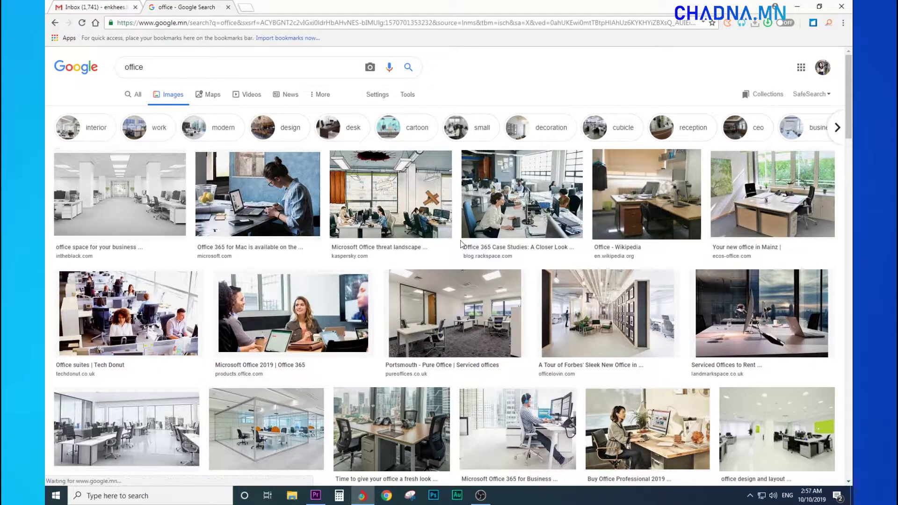
click(797, 7)
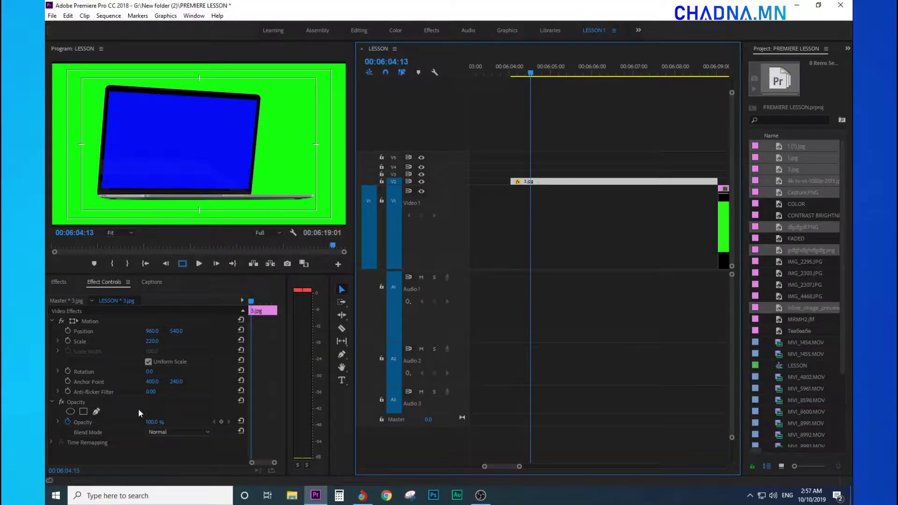
click(362, 496)
click(276, 431)
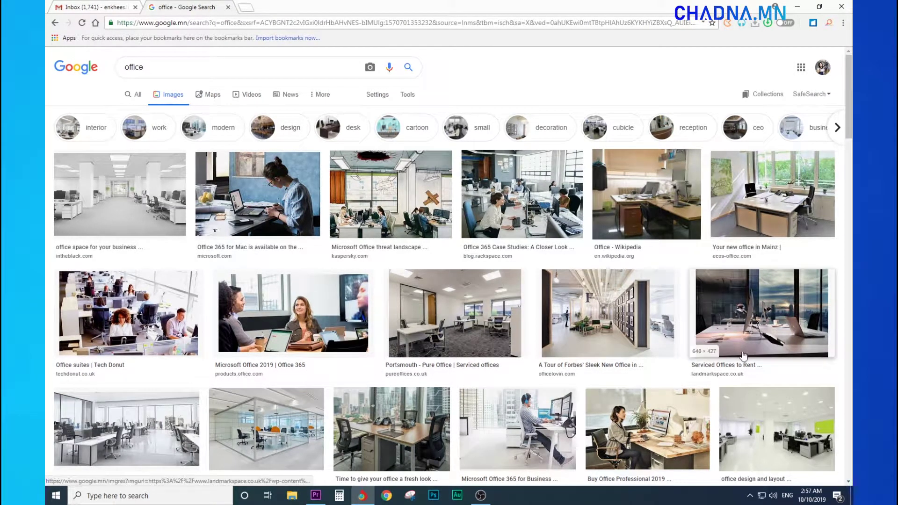
scroll(764, 331, down, 2)
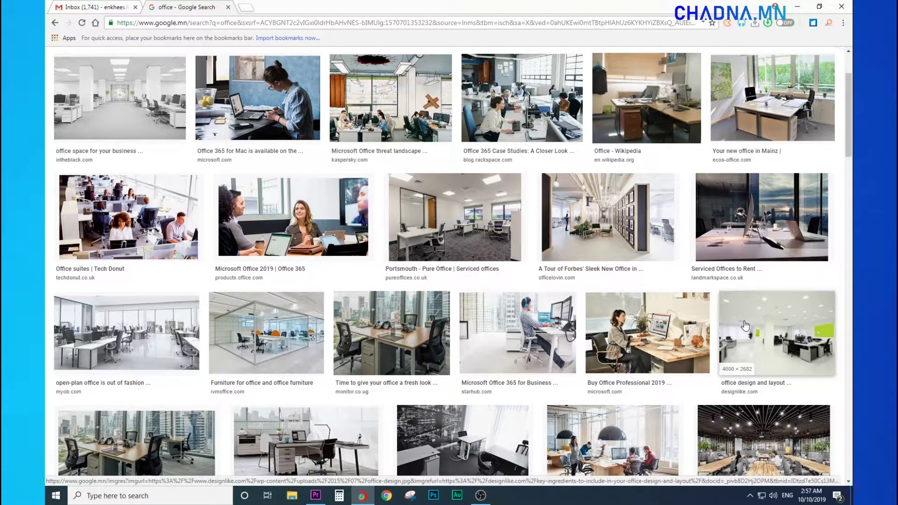
click(777, 227)
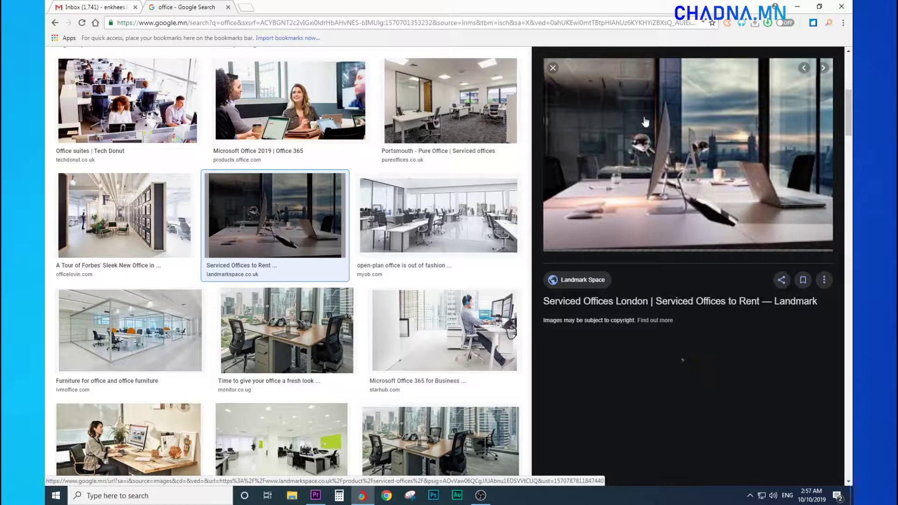
click(798, 7)
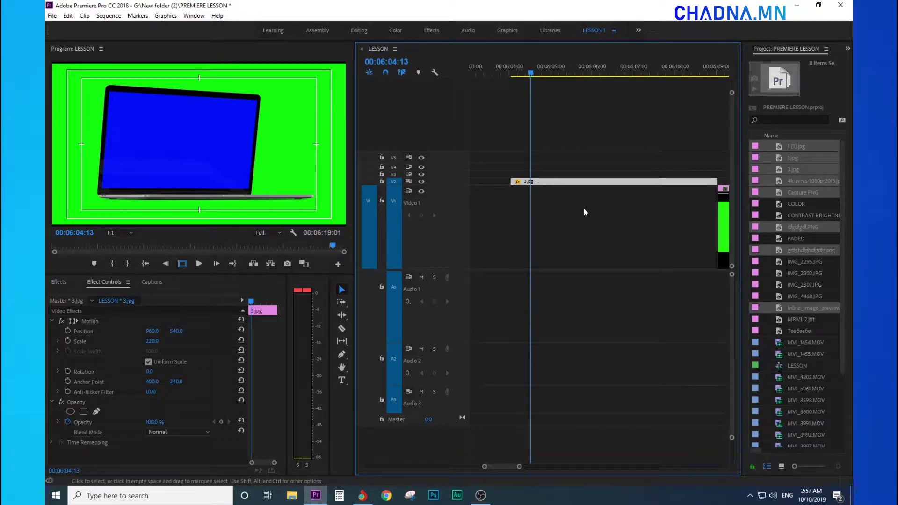
Step: Increase the height of track V2 to show the thumbnail of the 3.jpg clip
scroll(541, 137, up, 3)
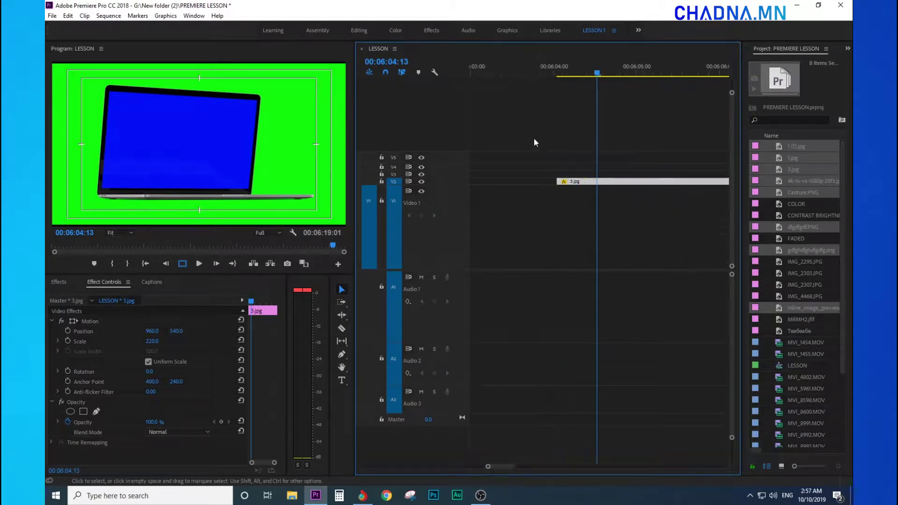
drag(551, 124, 613, 120)
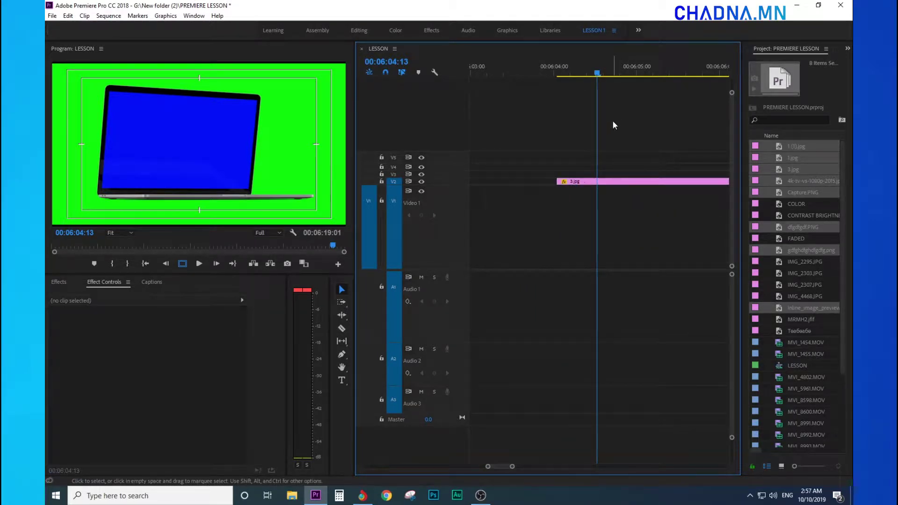
click(568, 182)
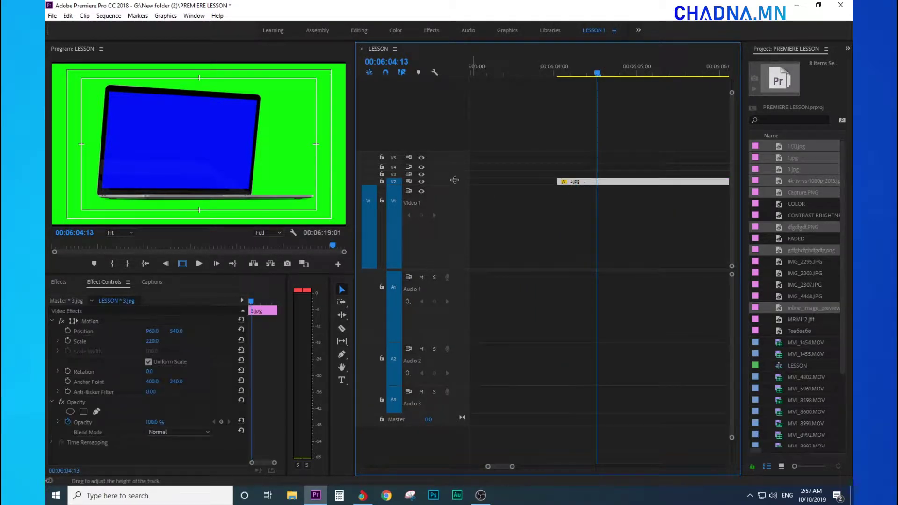
drag(452, 163, 453, 161)
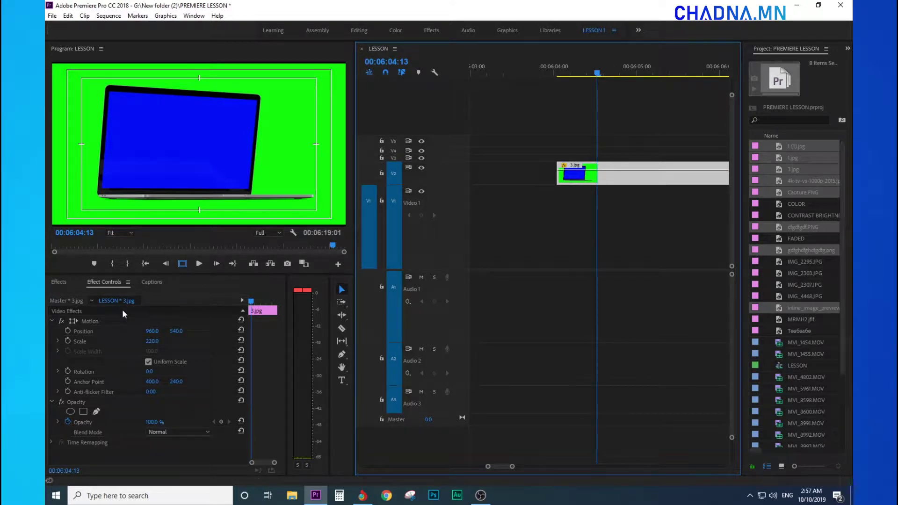
Step: Apply the Ultra Key effect from Video Effects > Keying to the 3.jpg clip on track V2
click(563, 114)
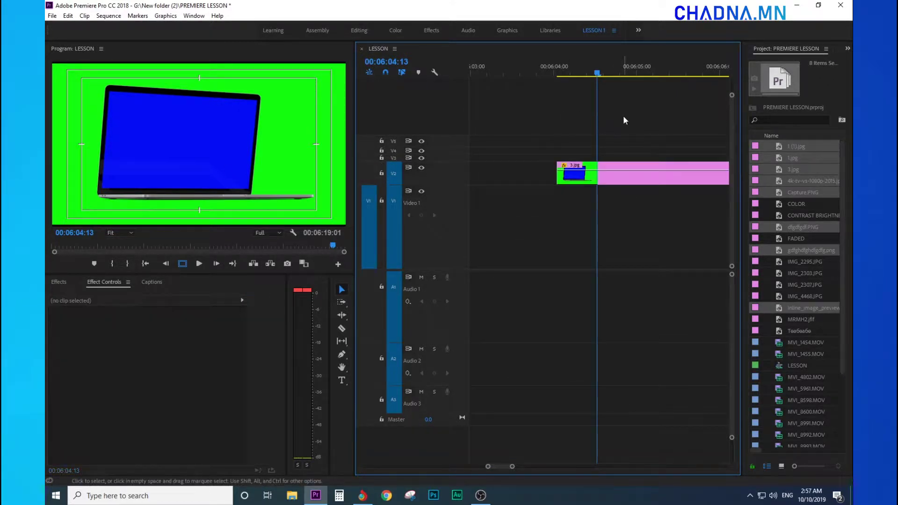
click(598, 177)
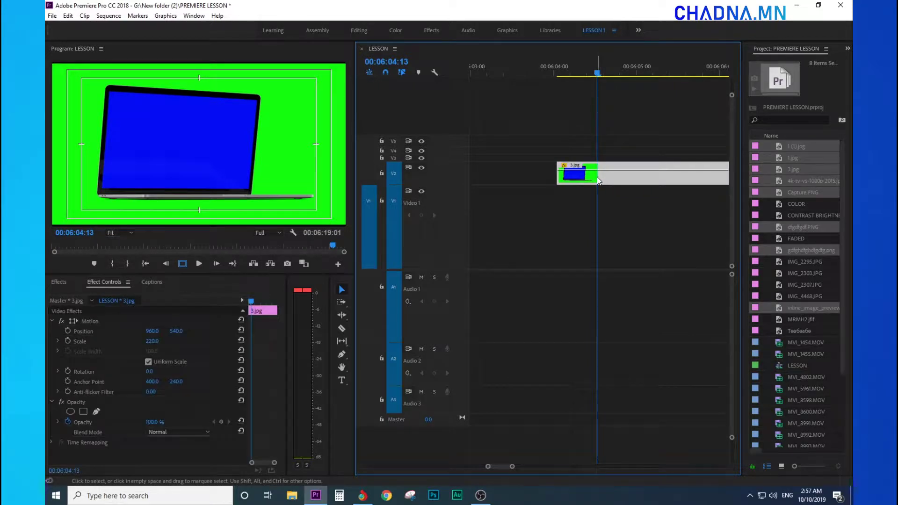
click(70, 283)
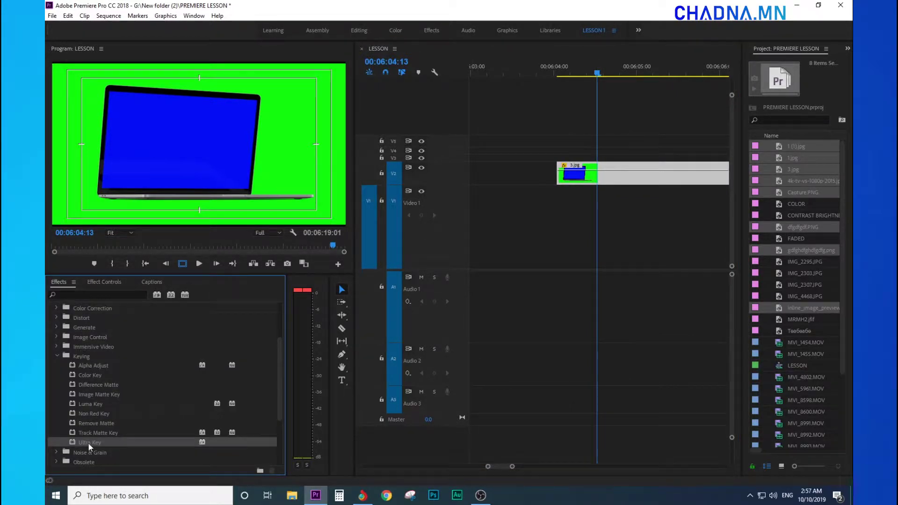
drag(88, 443, 575, 181)
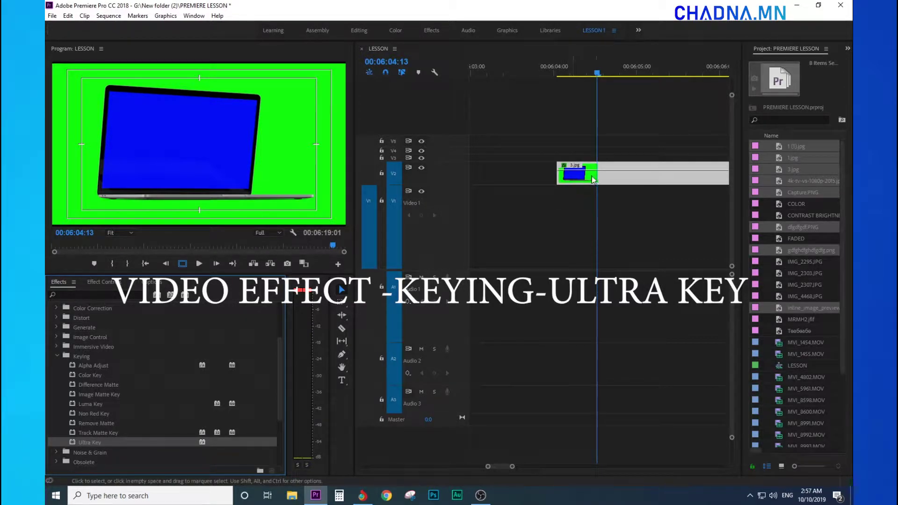
click(558, 112)
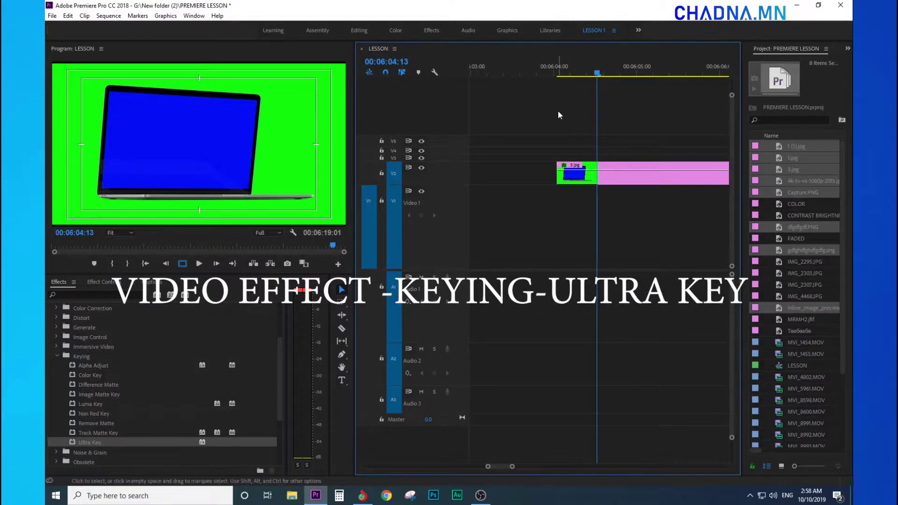
Step: Set the Ultra Key's Key Color on the 3.jpg clip by sampling the green background around the laptop in the program preview
click(100, 283)
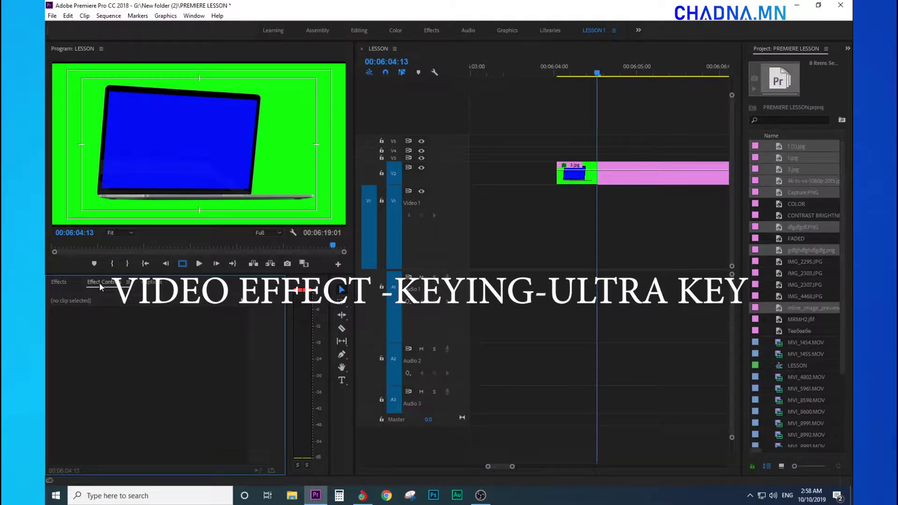
click(588, 181)
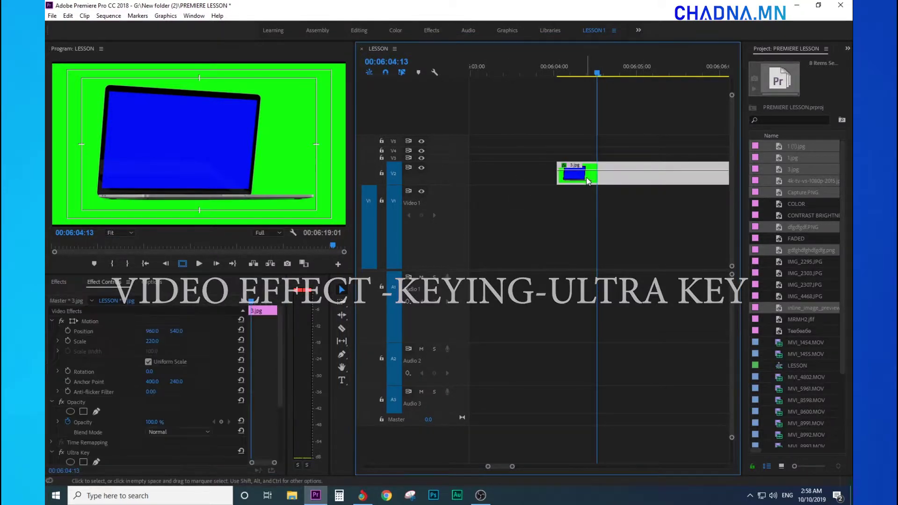
scroll(281, 375, down, 3)
scroll(279, 390, down, 1)
click(164, 409)
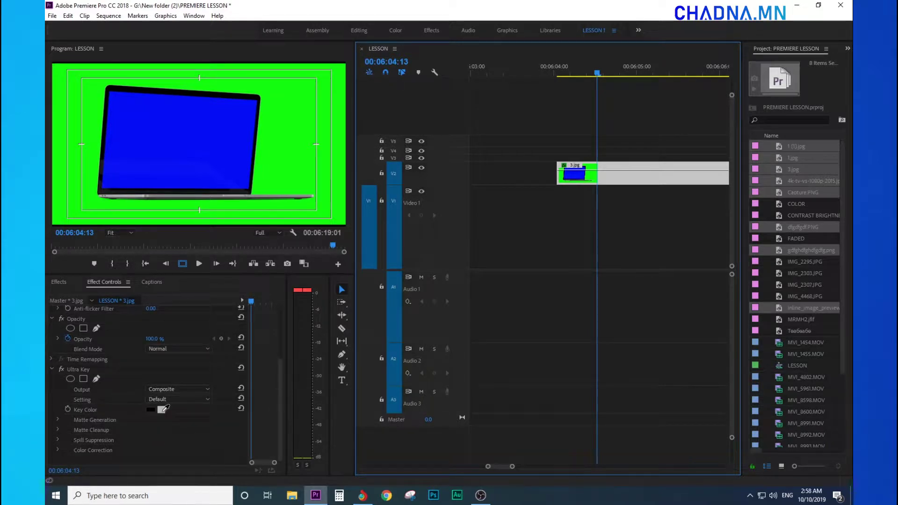
click(162, 410)
click(150, 407)
click(162, 409)
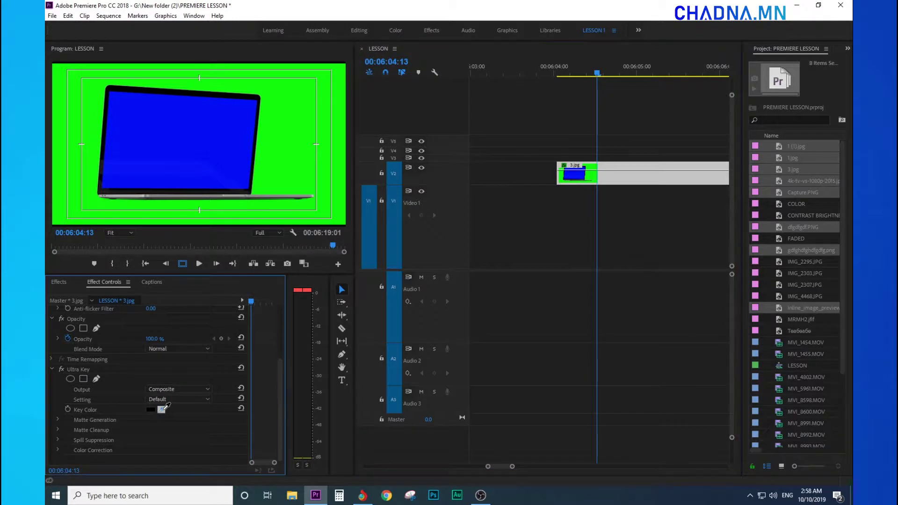
click(288, 156)
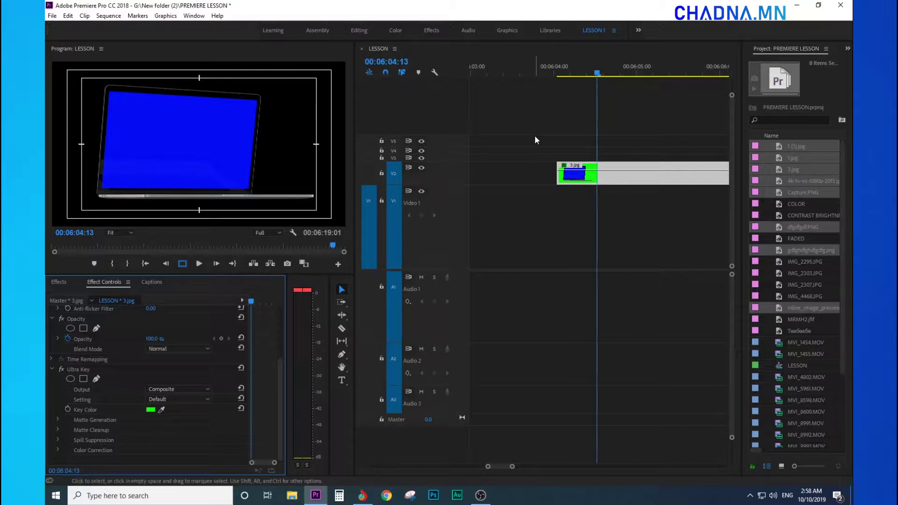
Step: Try Capture.PNG as the background on track V1 beneath the laptop clip, and delete it from the sequence
click(783, 186)
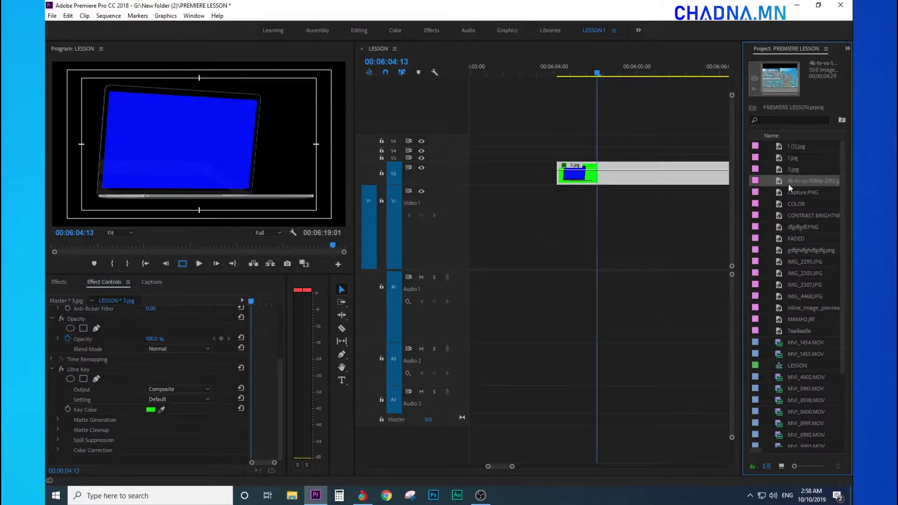
click(790, 170)
click(788, 159)
click(788, 150)
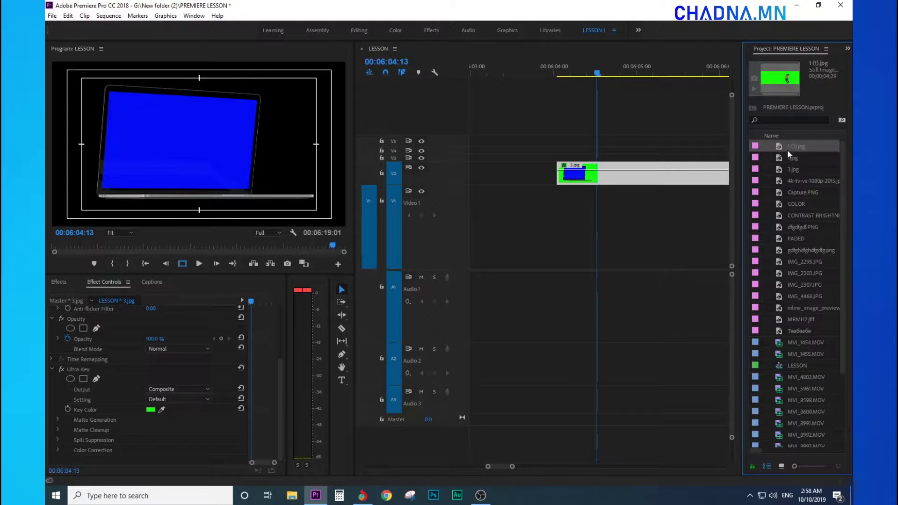
click(794, 195)
drag(793, 190, 561, 232)
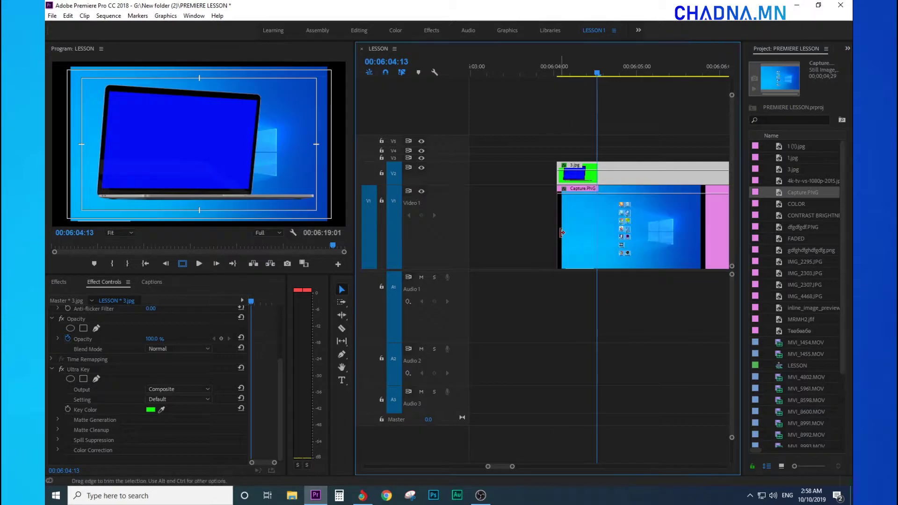
click(627, 234)
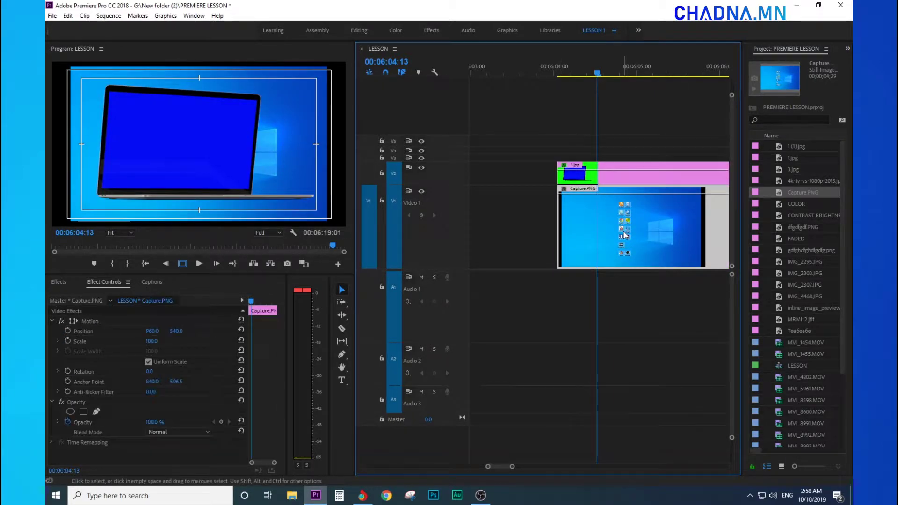
key(Delete)
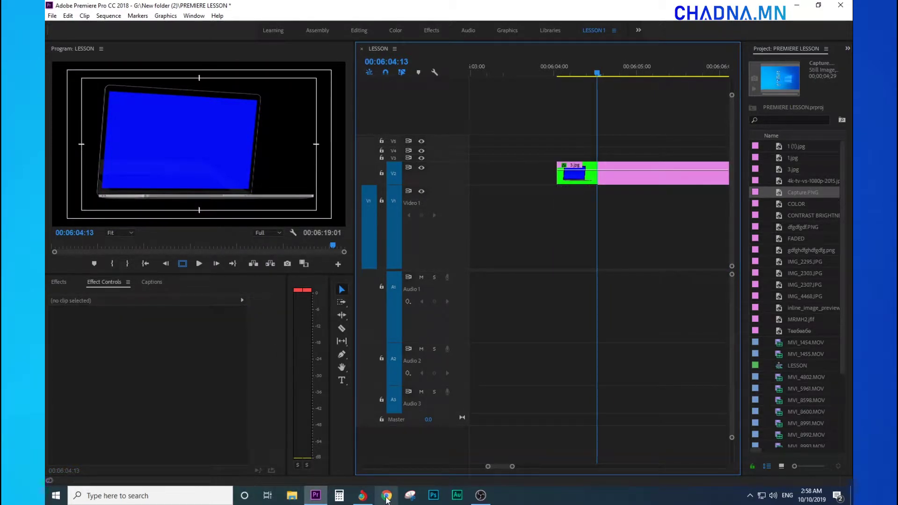
Step: Switch to Chrome, save the Serviced Offices picture to the Desktop as Landmark-Private-Office, and show the downloaded file in its folder
click(362, 496)
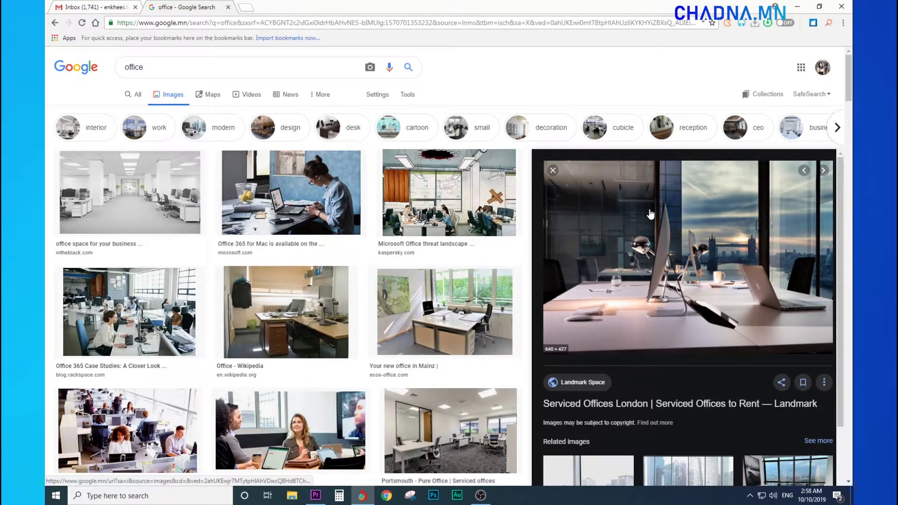
right_click(646, 196)
click(678, 282)
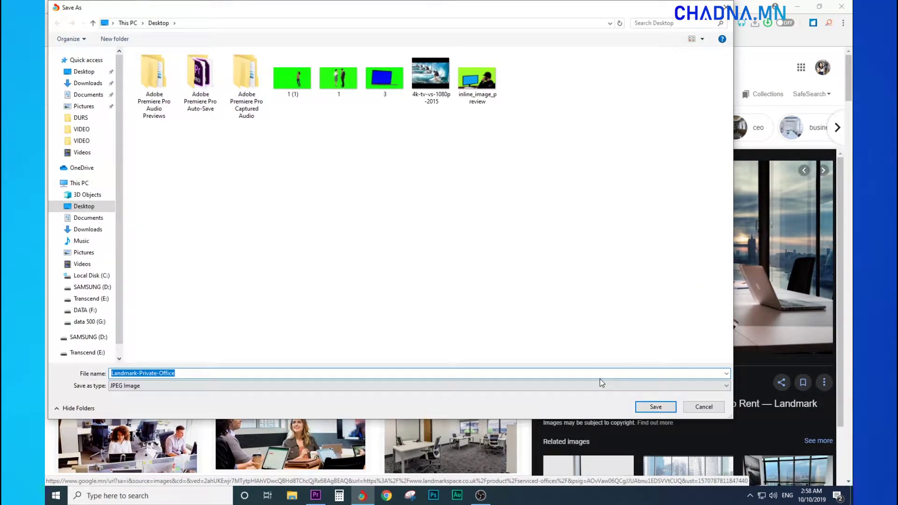
click(637, 407)
scroll(155, 421, down, 5)
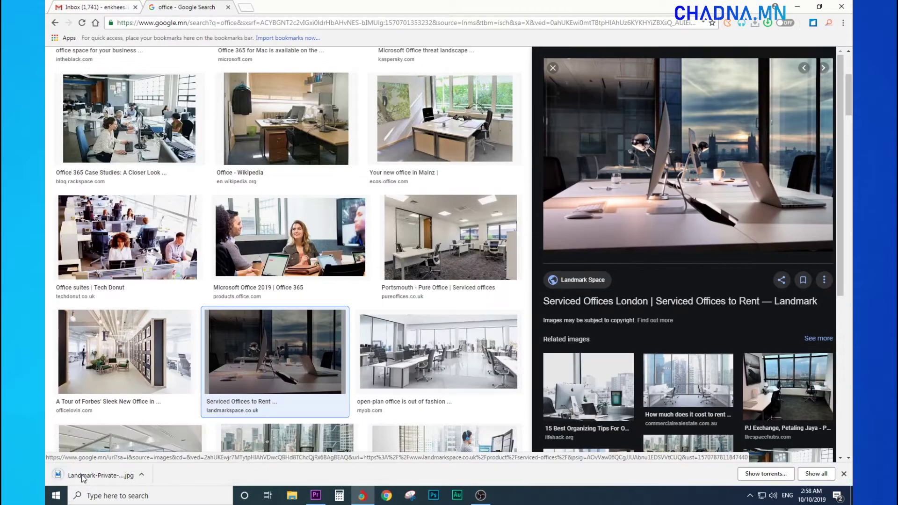
click(146, 482)
click(169, 442)
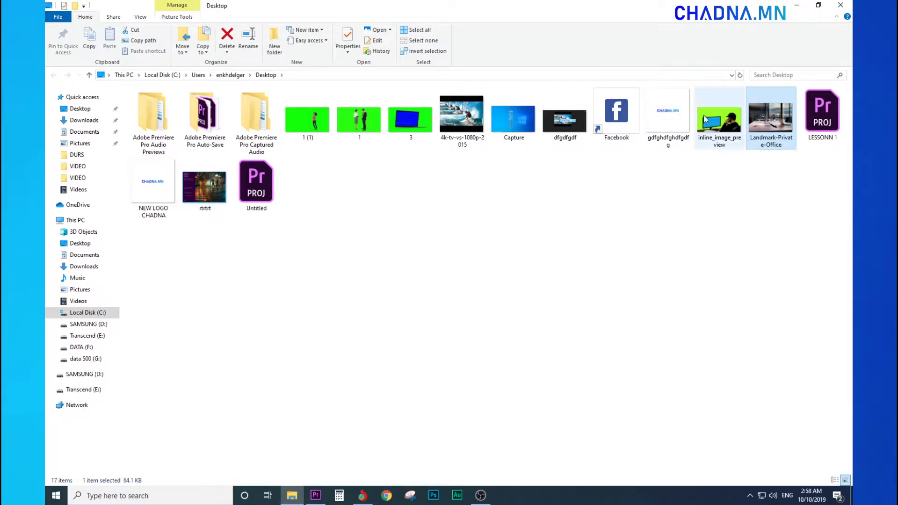
Step: Place the Landmark-Private-Office image on track V1 of the Premiere Pro sequence and scale it to 329 so it fills the frame
drag(773, 123, 549, 231)
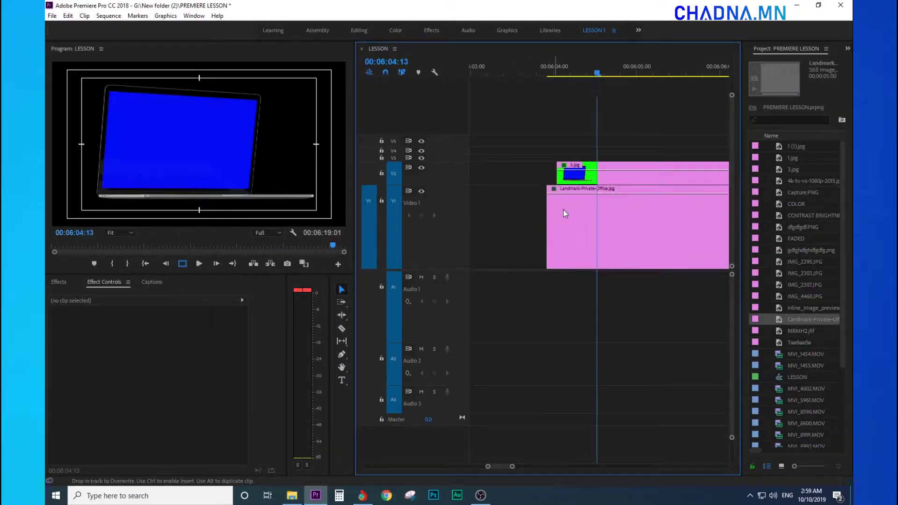
click(586, 230)
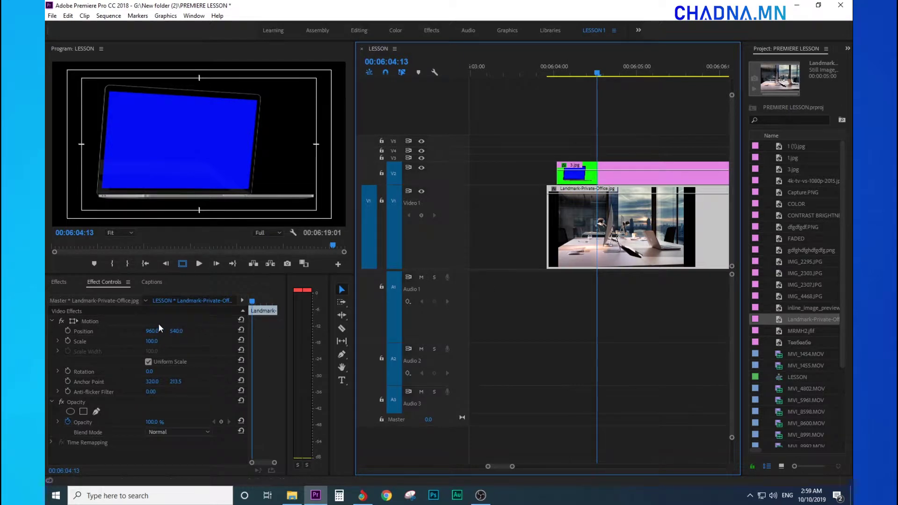
mouse_move(147, 341)
mouse_down()
mouse_move(245, 342)
mouse_move(153, 342)
mouse_up()
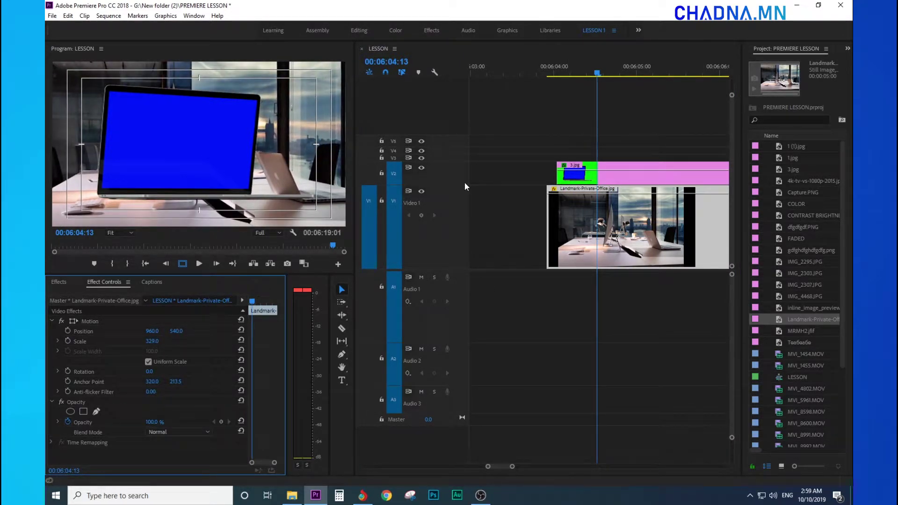
Step: Align the start of the 3.jpg clip with the office clip below it and move the playhead to 00:06:04:01
drag(579, 178, 570, 178)
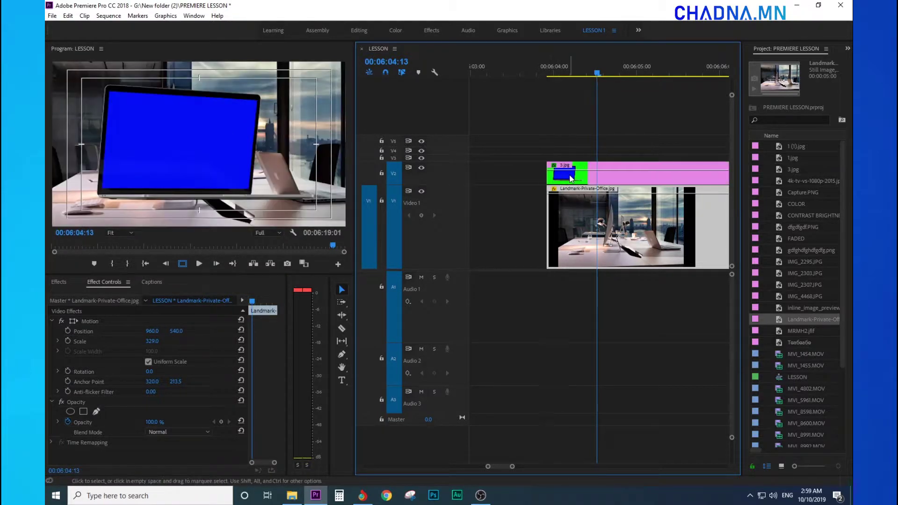
click(570, 178)
scroll(270, 400, down, 5)
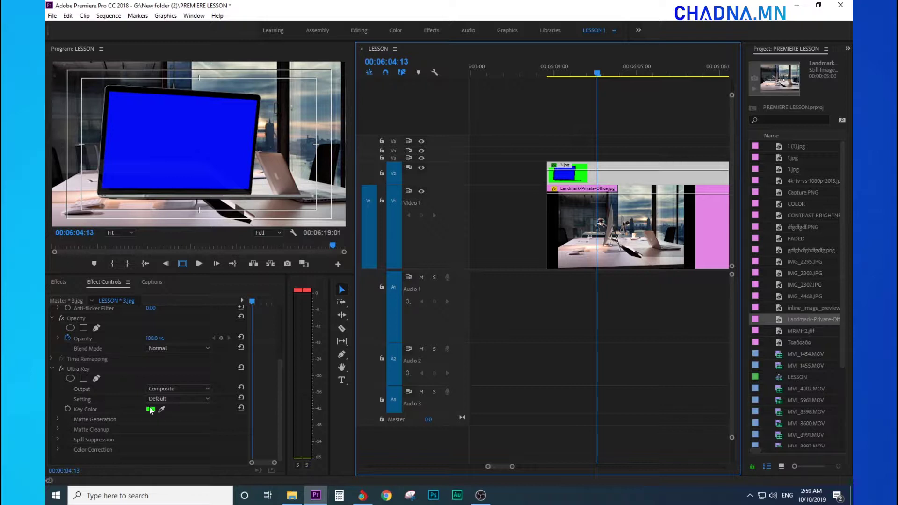
drag(572, 72, 557, 82)
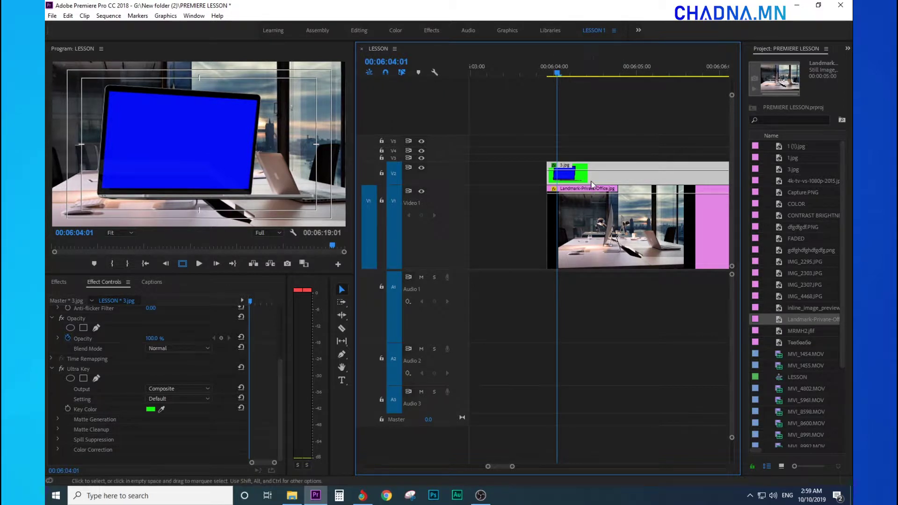
Step: Set the 3.jpg clip's scale to 209 and its vertical position to 618 so the laptop sits on the desk
click(279, 345)
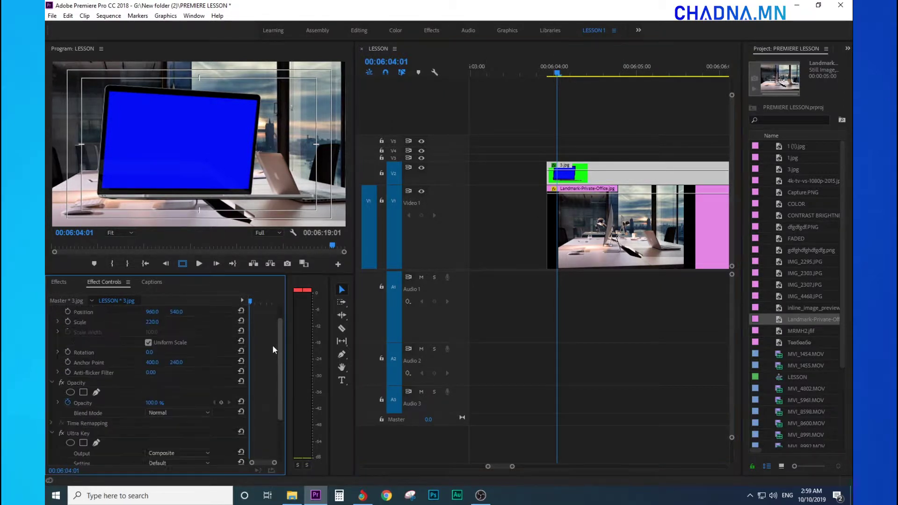
drag(279, 384, 282, 437)
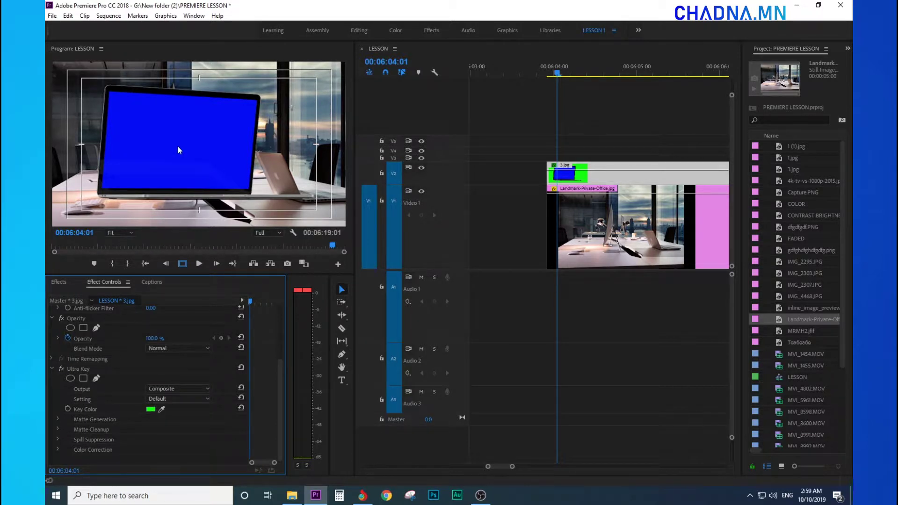
drag(282, 411, 271, 338)
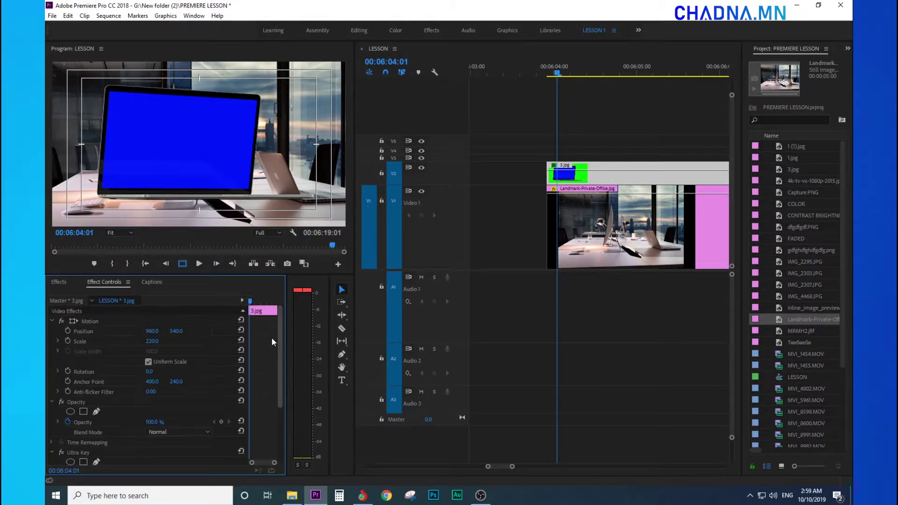
drag(148, 345, 176, 331)
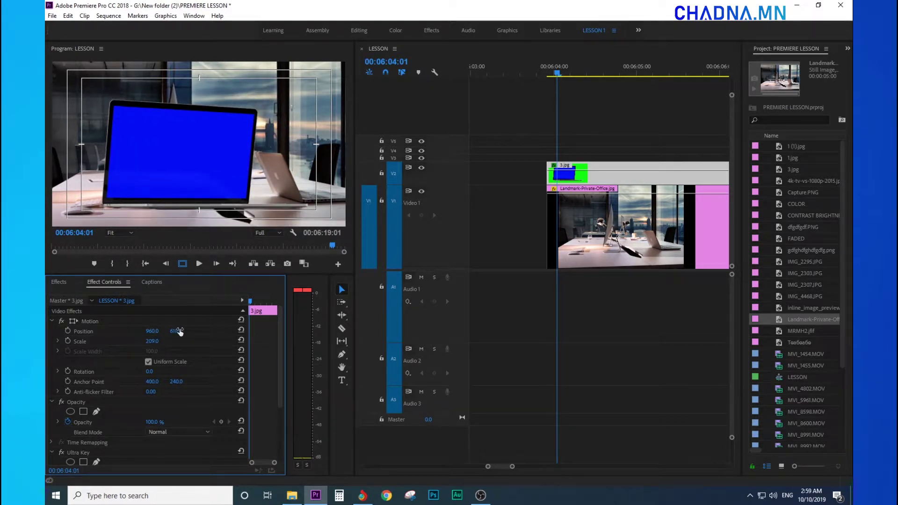
click(593, 136)
click(609, 208)
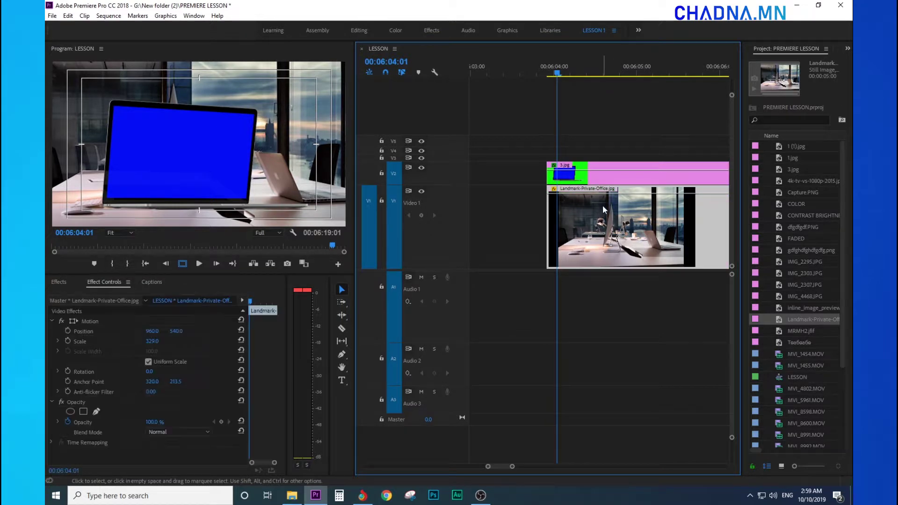
Step: Apply a second Ultra Key effect to the 3.jpg clip and bring up its Key Color setting
click(625, 183)
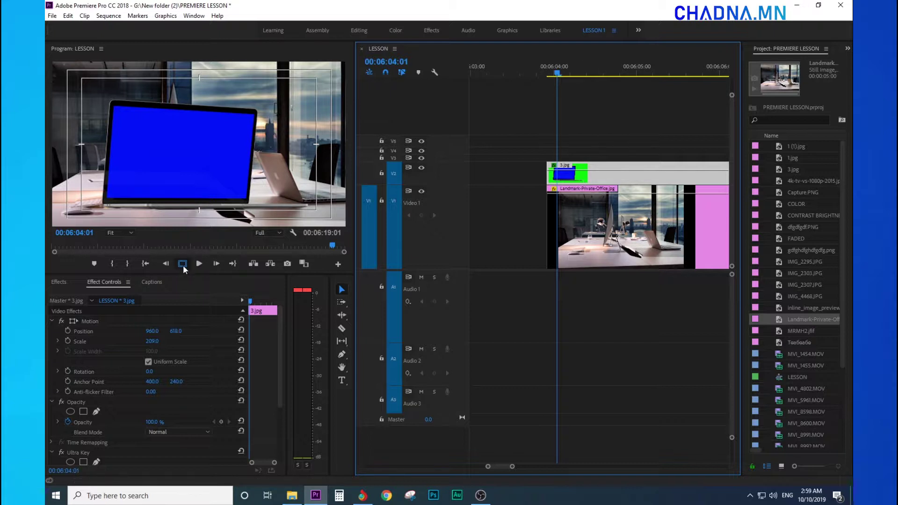
drag(280, 394, 289, 431)
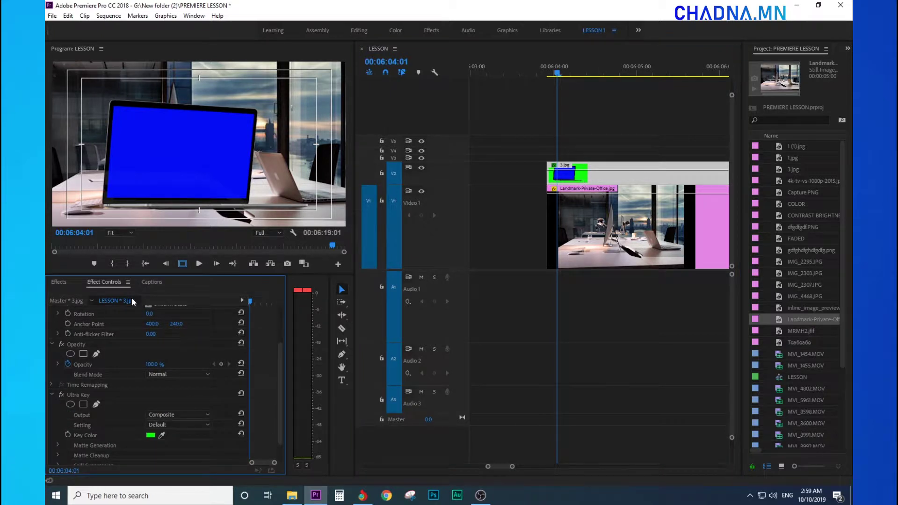
click(58, 282)
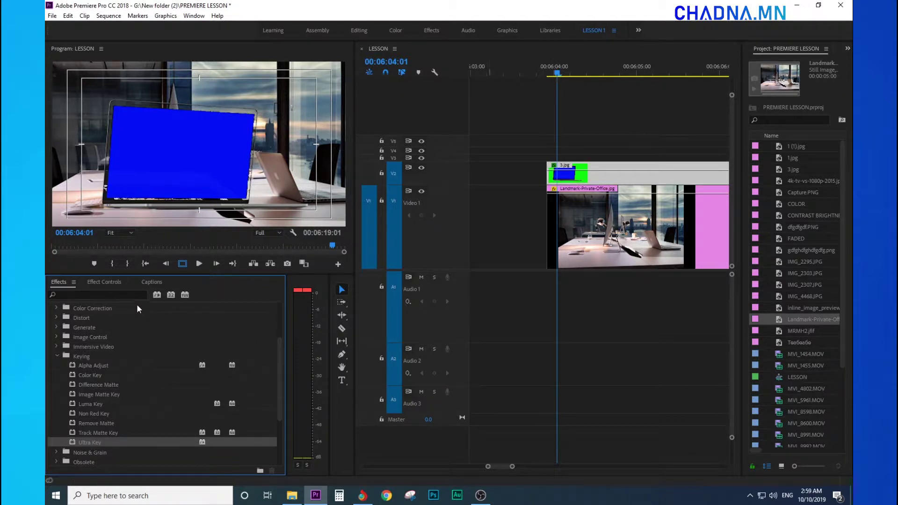
click(103, 282)
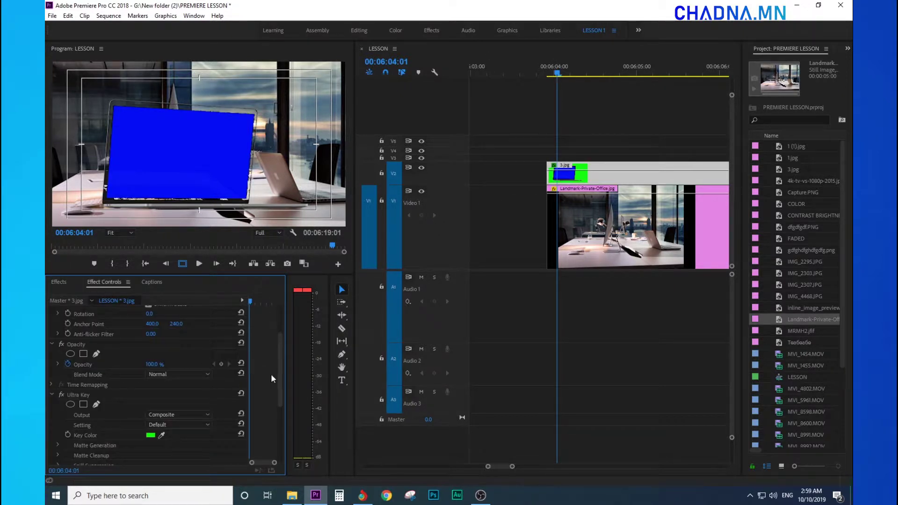
scroll(273, 384, down, 5)
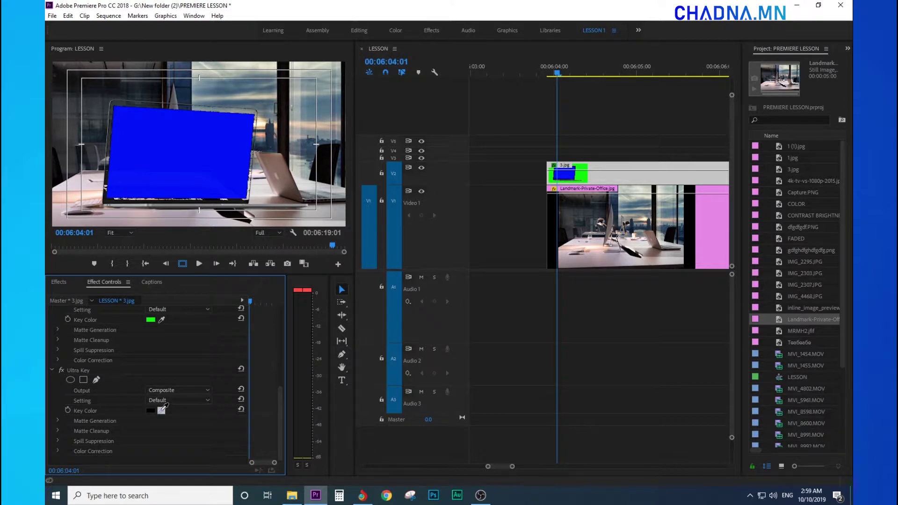
Step: Sample the laptop's blue screen as the key color of the second Ultra Key on 3.jpg
click(175, 141)
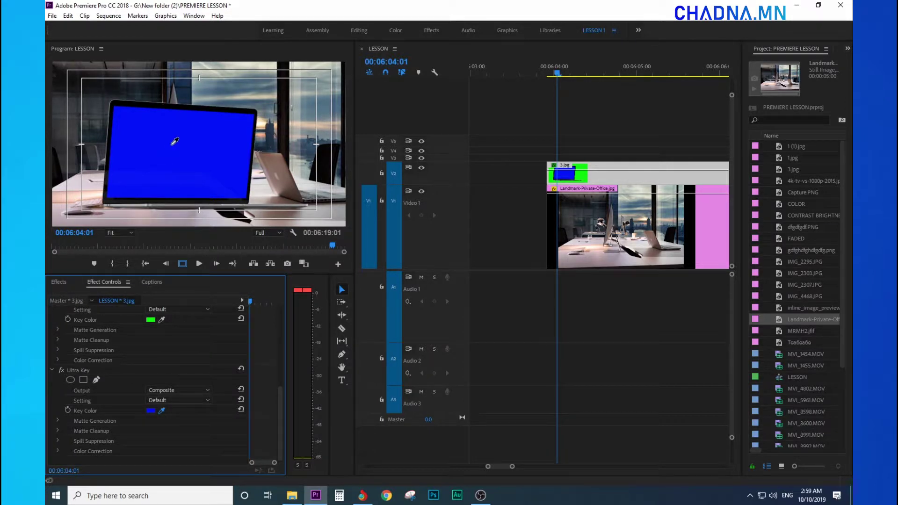
click(171, 145)
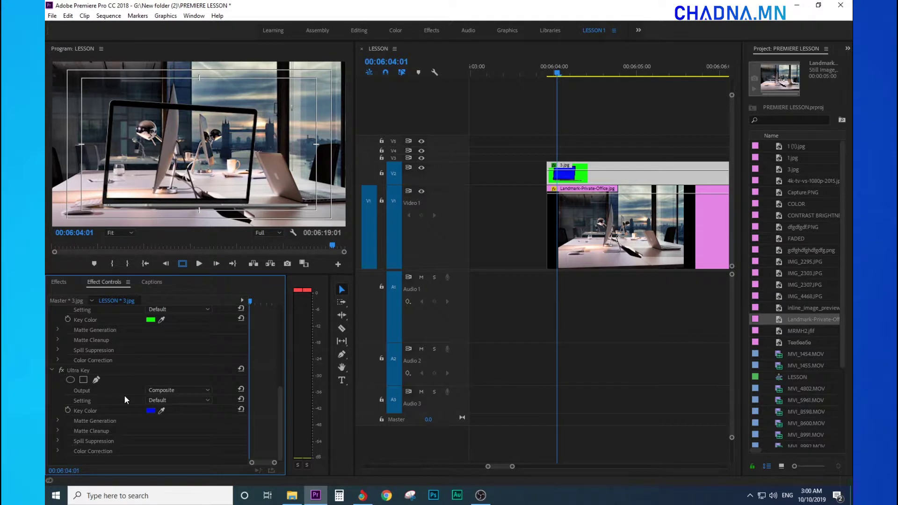
Step: Import IMG_4195.JPG and place it on V2 between the office clip and 3.jpg, with 3.jpg on V3
key(ctrl+i)
click(496, 400)
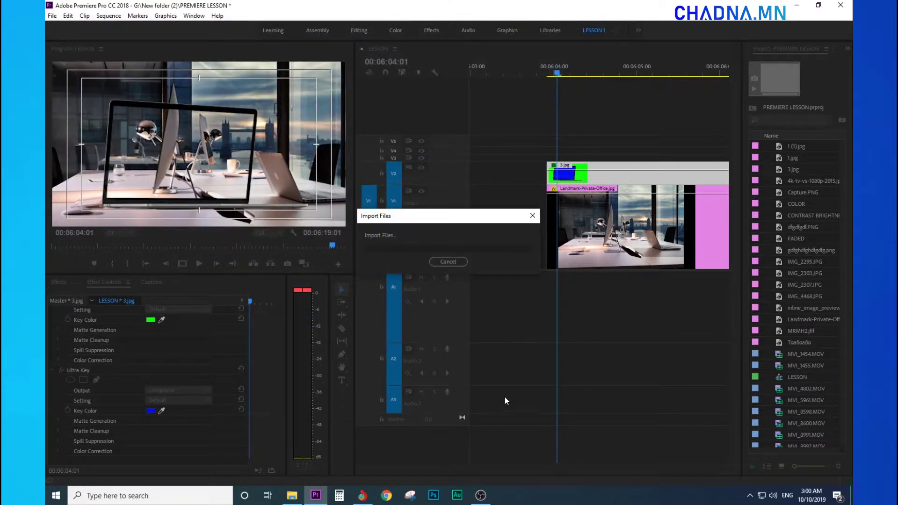
drag(778, 301, 571, 185)
shift+click(557, 159)
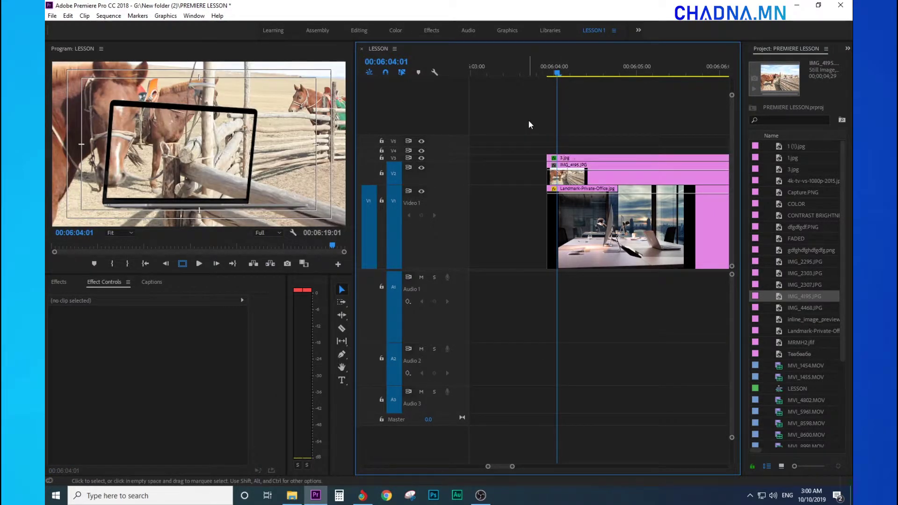
Step: Set the IMG_4195.JPG clip's scale to 19, position to 891, 584 and rotation to 2° to match the laptop's tilt
click(596, 179)
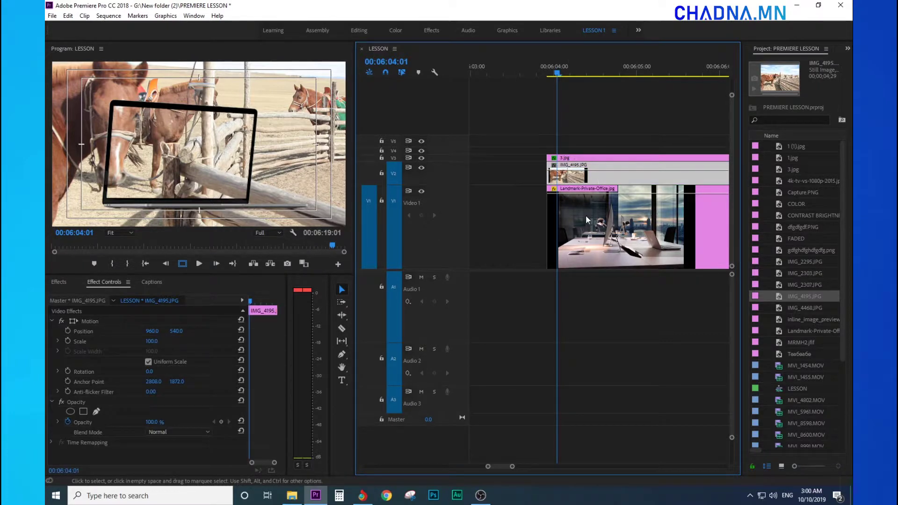
drag(158, 346, 55, 331)
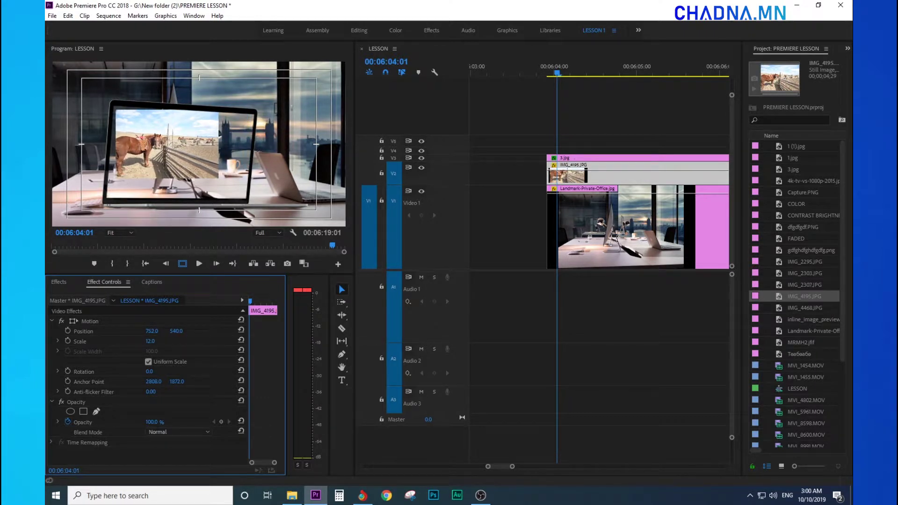
drag(151, 341, 154, 341)
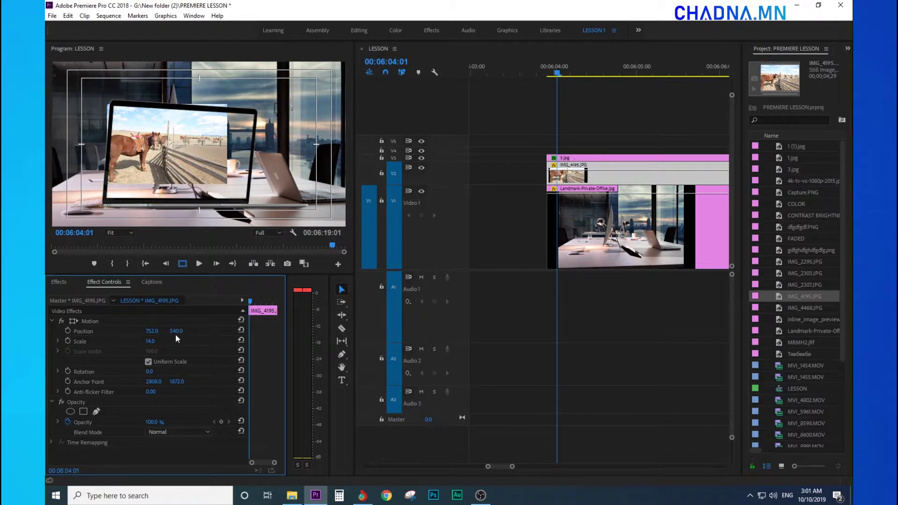
mouse_move(149, 332)
mouse_down()
mouse_move(194, 339)
mouse_move(158, 342)
mouse_up()
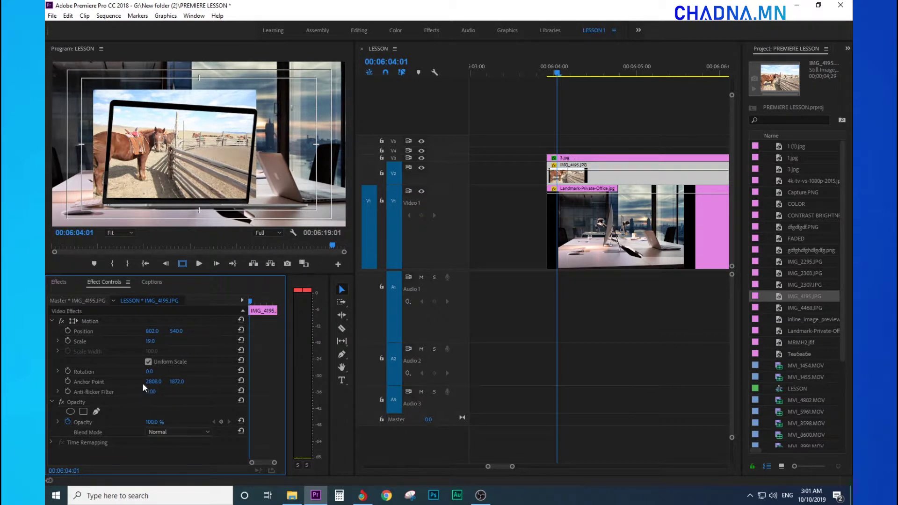
mouse_move(150, 372)
mouse_down()
mouse_move(168, 372)
mouse_move(150, 372)
mouse_up()
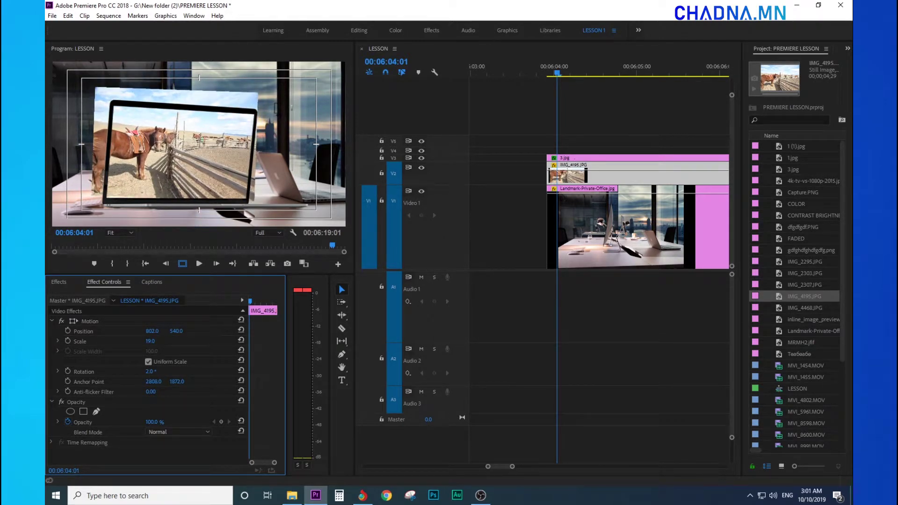
drag(173, 332, 154, 335)
drag(149, 372, 161, 371)
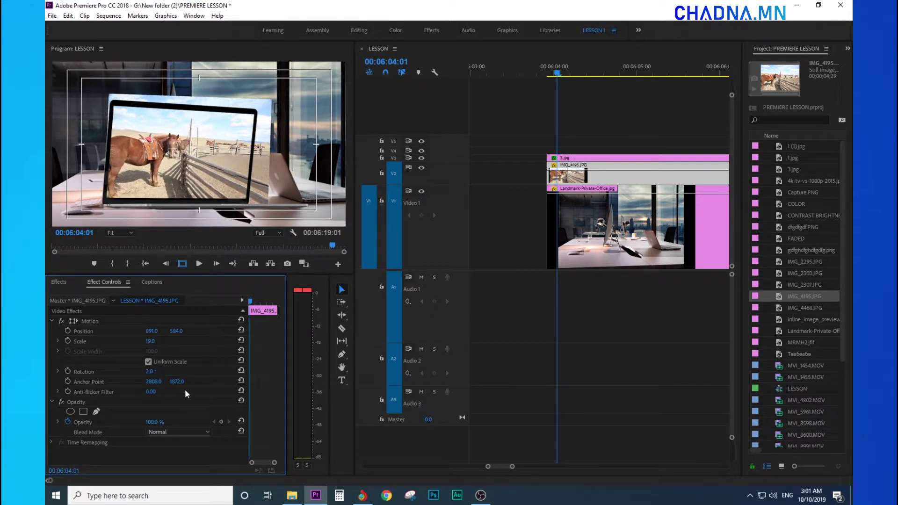
Step: Refine the horse photo's fit inside the laptop screen with position 843, 614 and scale 16.5
click(156, 341)
key(Return)
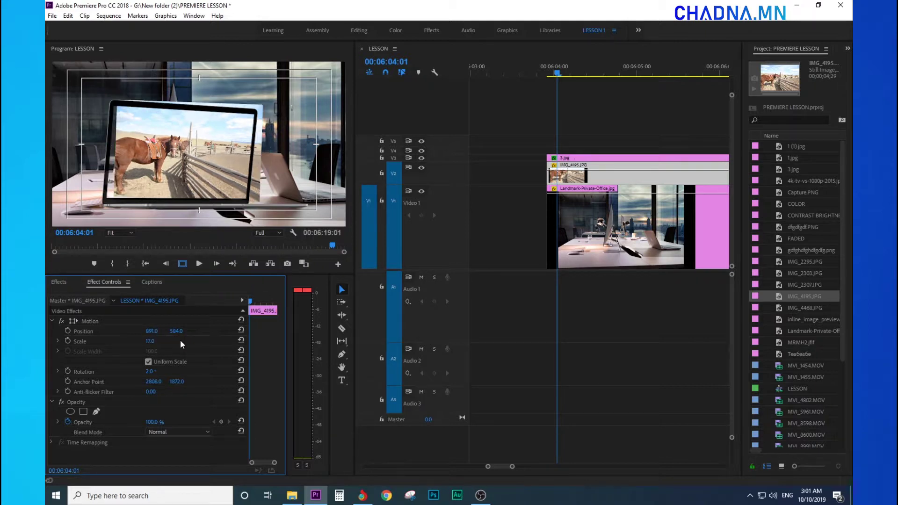
drag(150, 332, 180, 332)
click(150, 341)
text(16)
key(Return)
drag(160, 333, 157, 333)
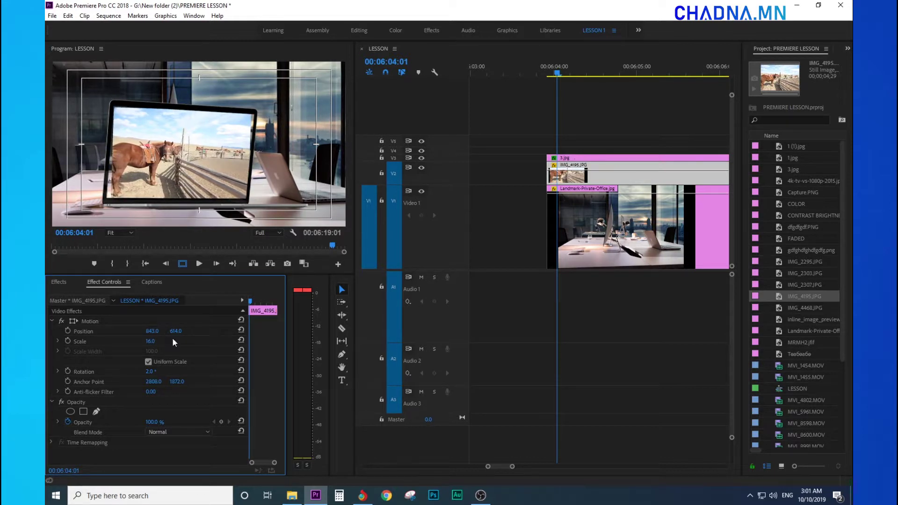
click(150, 341)
text(16.5)
key(Return)
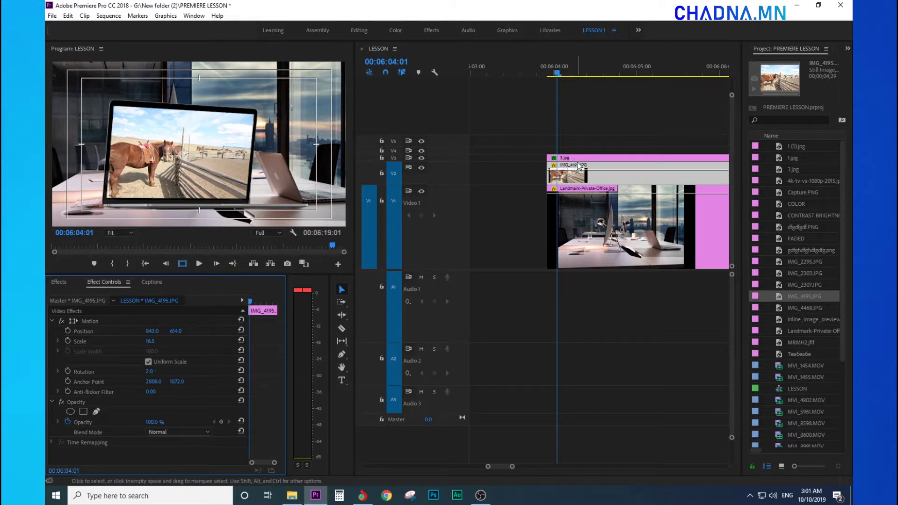
Step: Move the playhead to 00:06:04:02 and delete the surplus clips following the laptop composite in the timeline
click(599, 158)
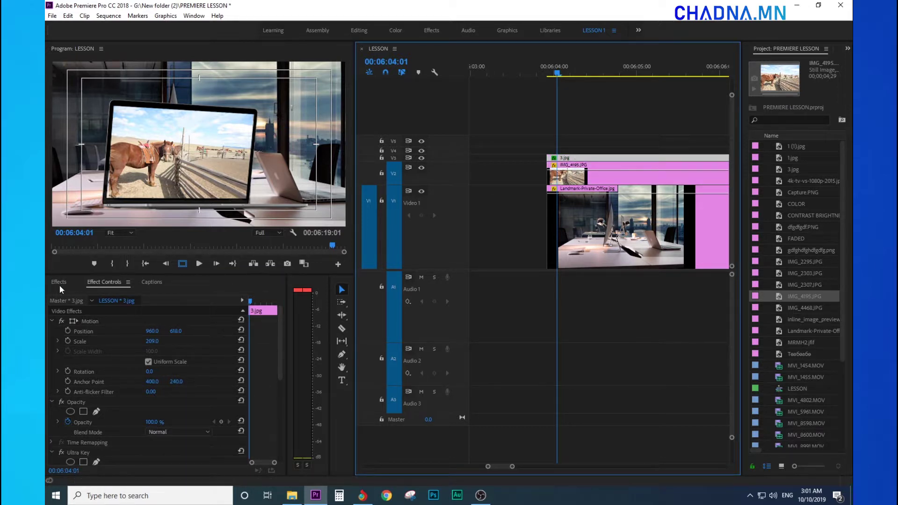
mouse_move(578, 83)
mouse_down()
mouse_move(538, 73)
mouse_move(563, 83)
mouse_up()
click(529, 107)
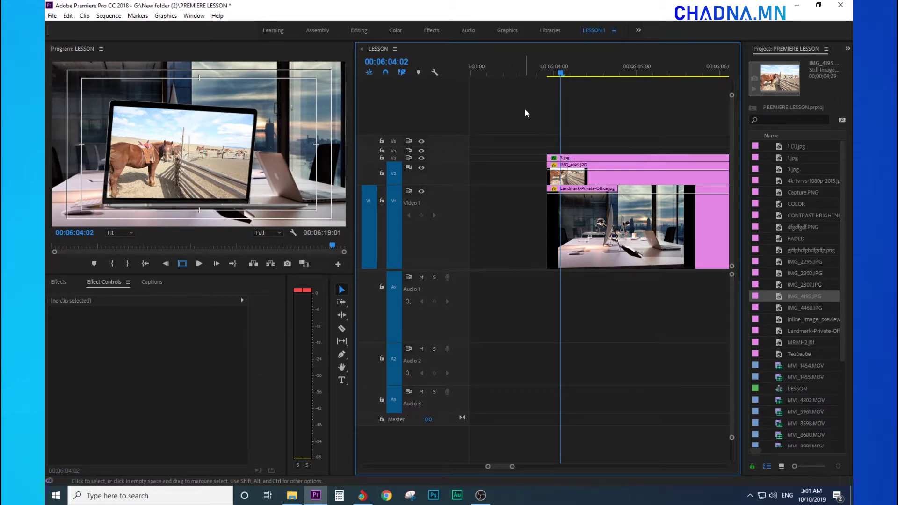
key(minus)
key(minus)
key(minus)
key(minus)
key(equal)
key(minus)
drag(674, 159, 634, 243)
key(Delete)
key(equal)
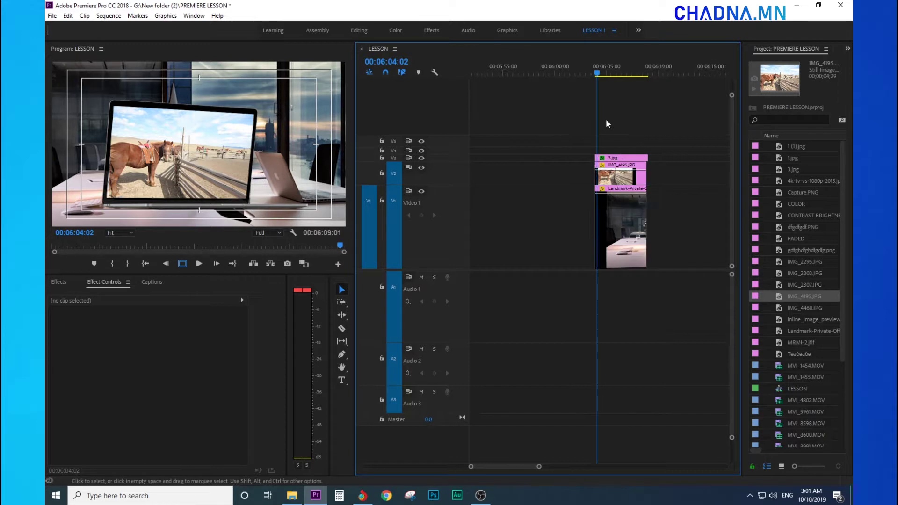
key(equal)
key(equal)
key(equal)
click(594, 180)
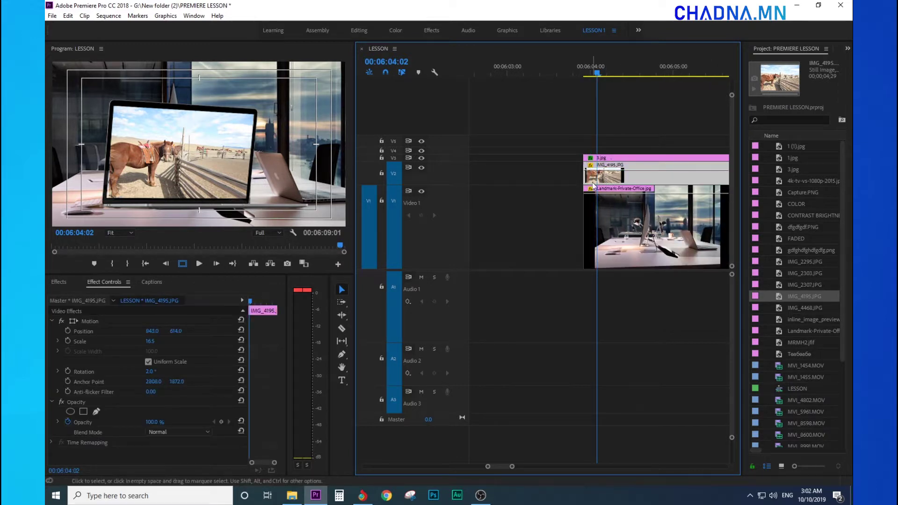
click(122, 118)
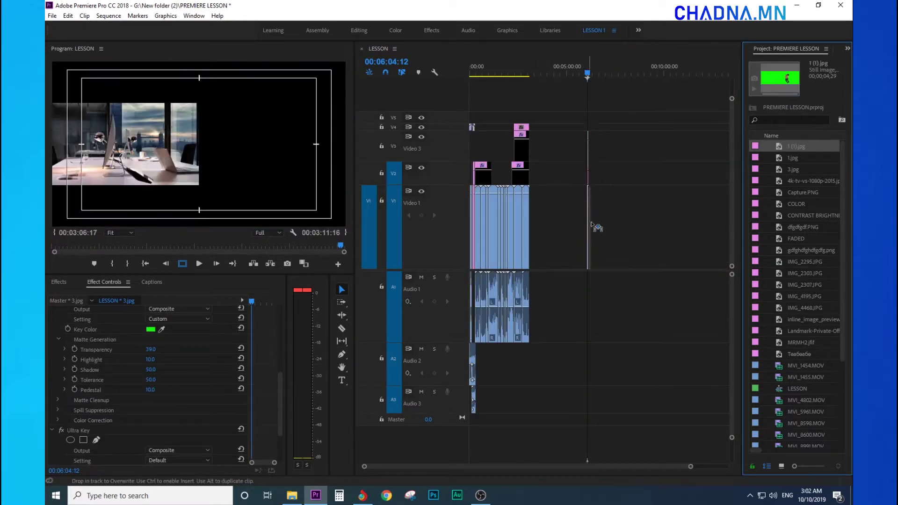
Step: Place 1 (1).jpg on V1 near the seven-minute mark, scale it to 246 and shift it left within the frame
drag(644, 70, 637, 73)
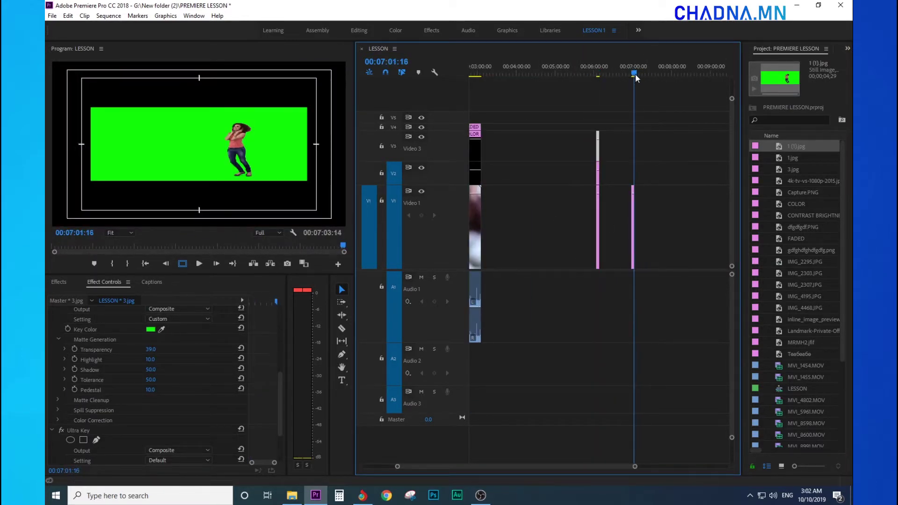
key(equal)
key(equal)
key(equal)
key(equal)
click(607, 224)
drag(146, 342, 177, 341)
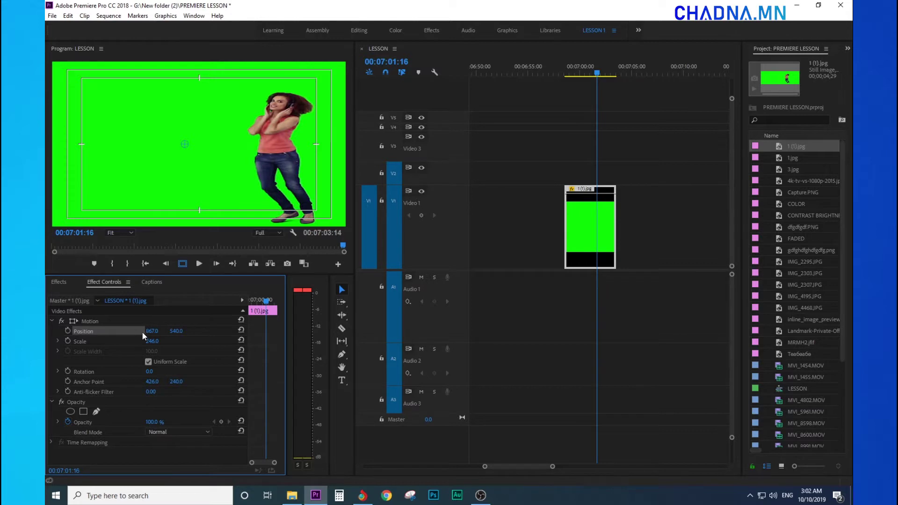
drag(151, 332, 141, 333)
Step: Apply Ultra Key to the 1 (1).jpg clip and sample its green background as the key color
click(59, 282)
drag(84, 441, 582, 210)
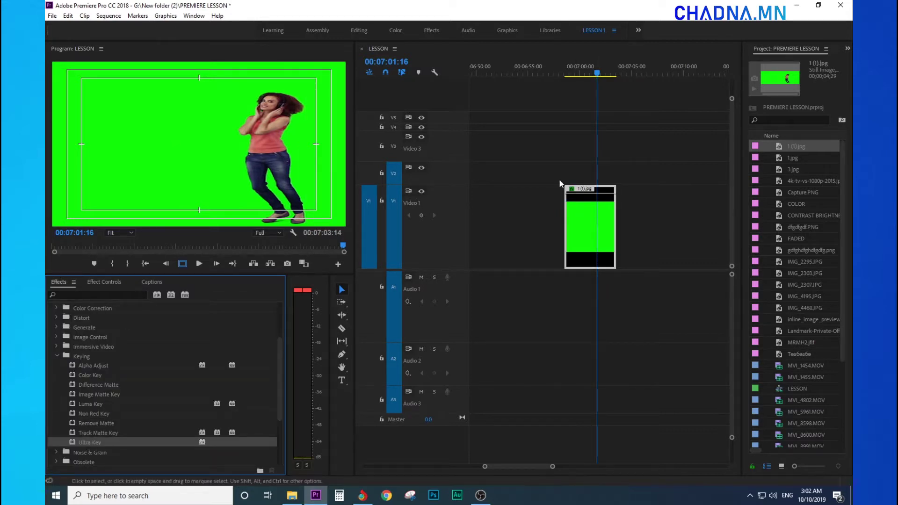
click(105, 282)
scroll(261, 398, down, 4)
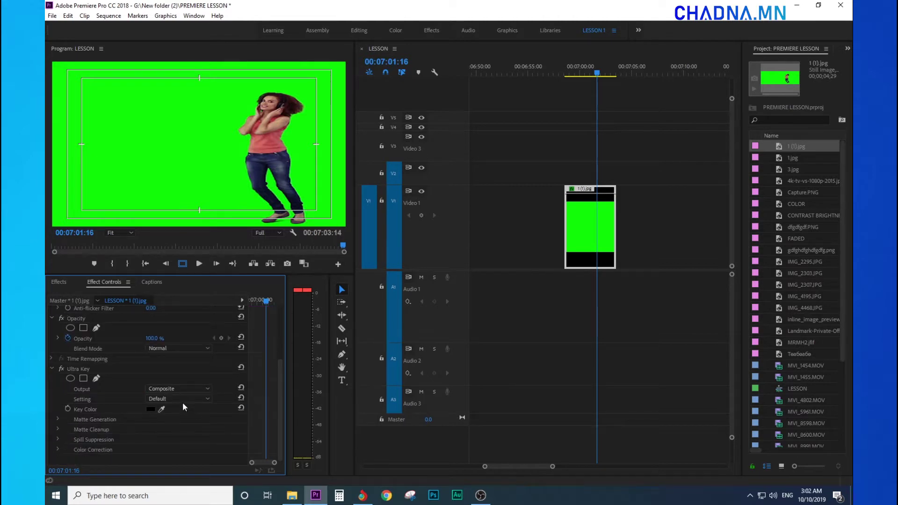
click(211, 216)
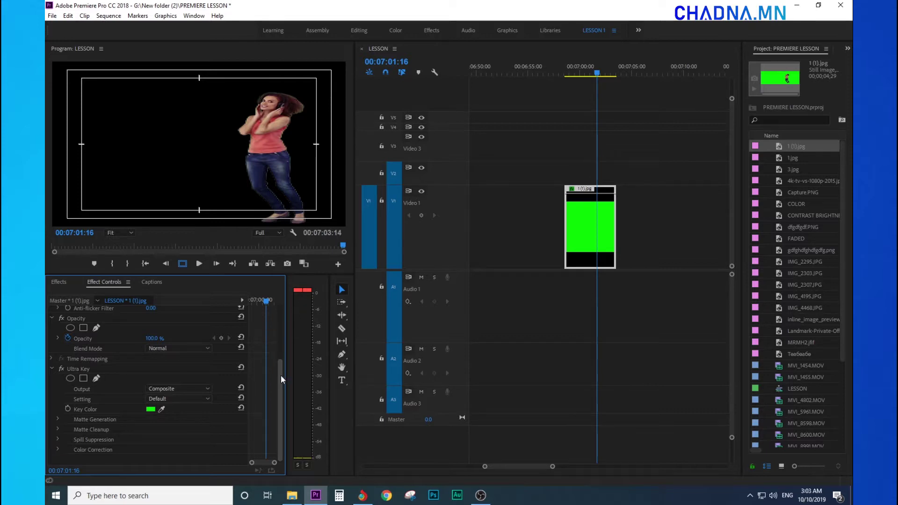
Step: Set the woman clip's Matte Generation to transparency 61, highlight 23, shadow 45, tolerance 0 and pedestal 46
click(58, 418)
scroll(154, 421, down, 4)
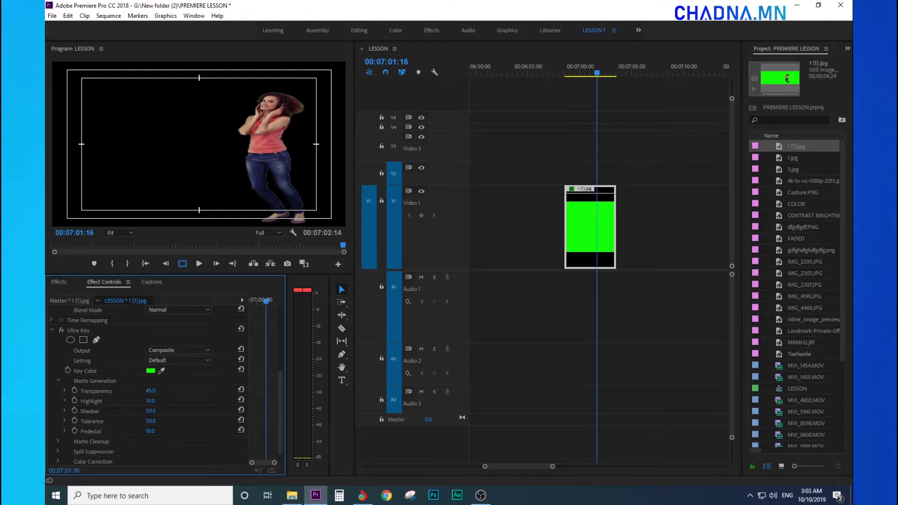
drag(151, 391, 134, 411)
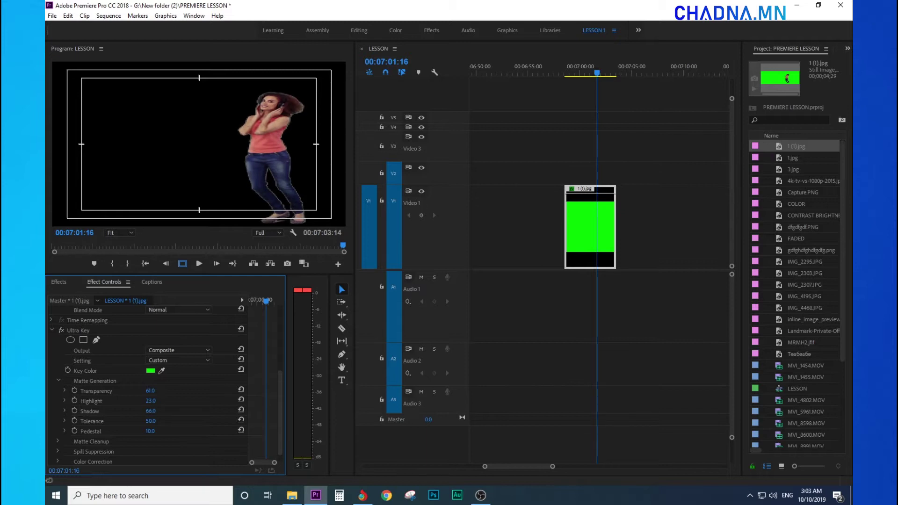
mouse_move(150, 421)
mouse_down()
mouse_move(161, 421)
mouse_move(136, 421)
mouse_move(164, 431)
mouse_up()
scroll(165, 436, down, 1)
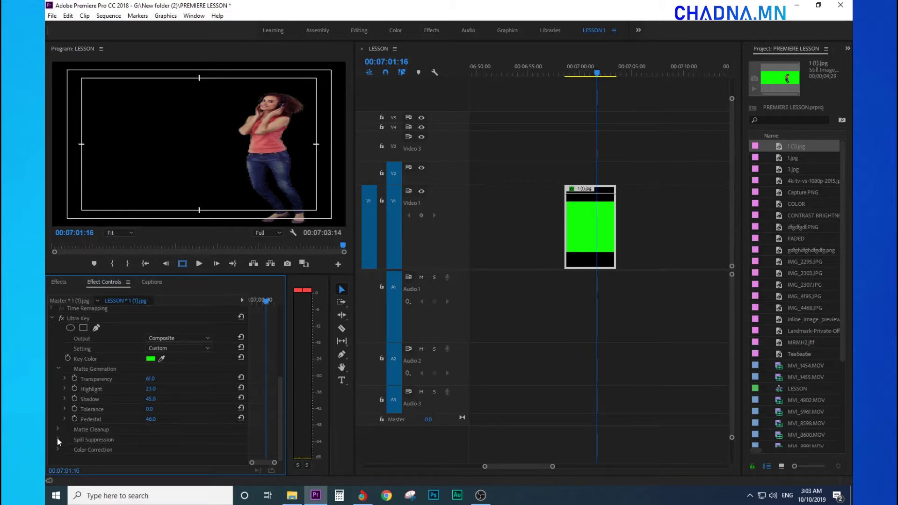
Step: Set the Ultra Key's Matte Cleanup to choke 9, soften 10 and contrast 100
click(58, 429)
scroll(122, 419, down, 3)
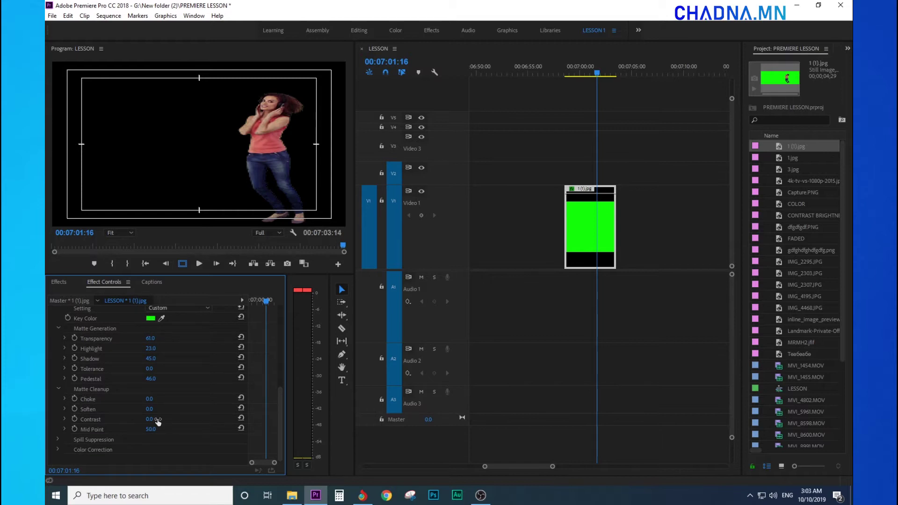
drag(149, 409, 158, 409)
drag(150, 419, 197, 420)
Step: Reveal the Spill Suppression settings and set Color Correction to saturation 200, hue 177 and luminance 200
click(58, 440)
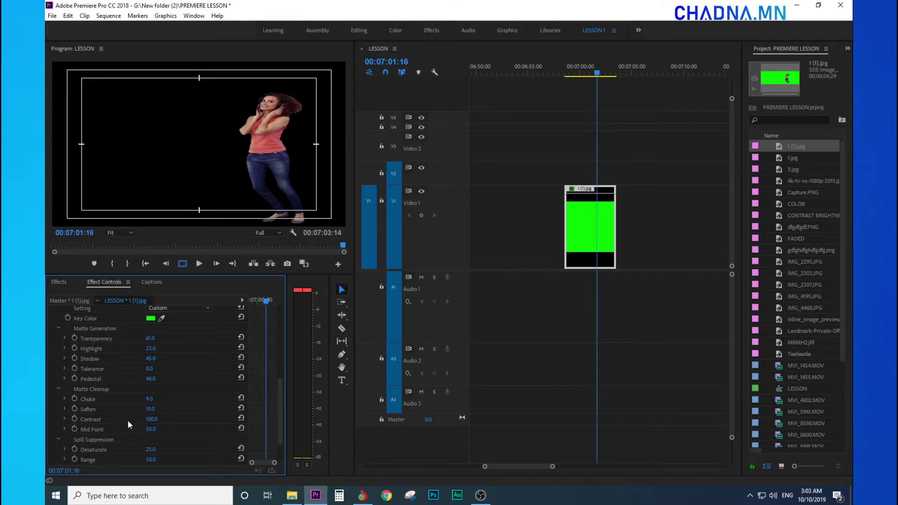
drag(164, 442, 187, 441)
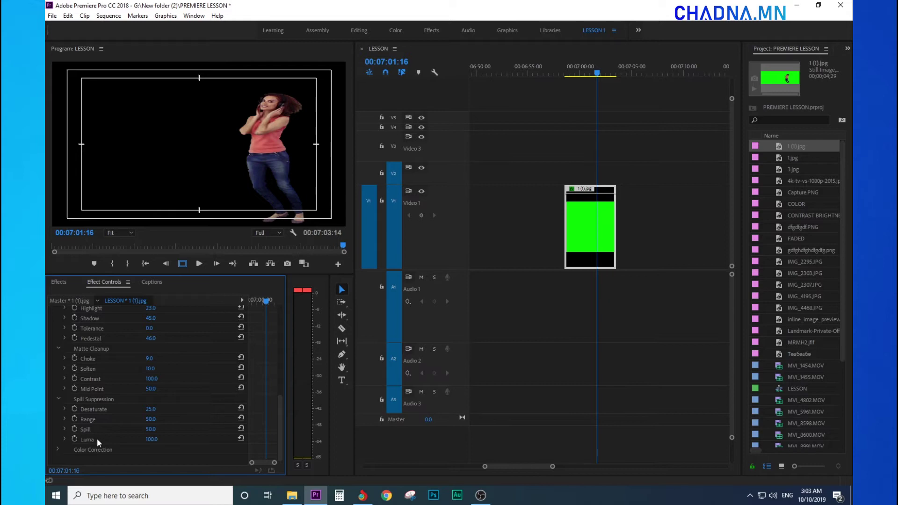
click(58, 450)
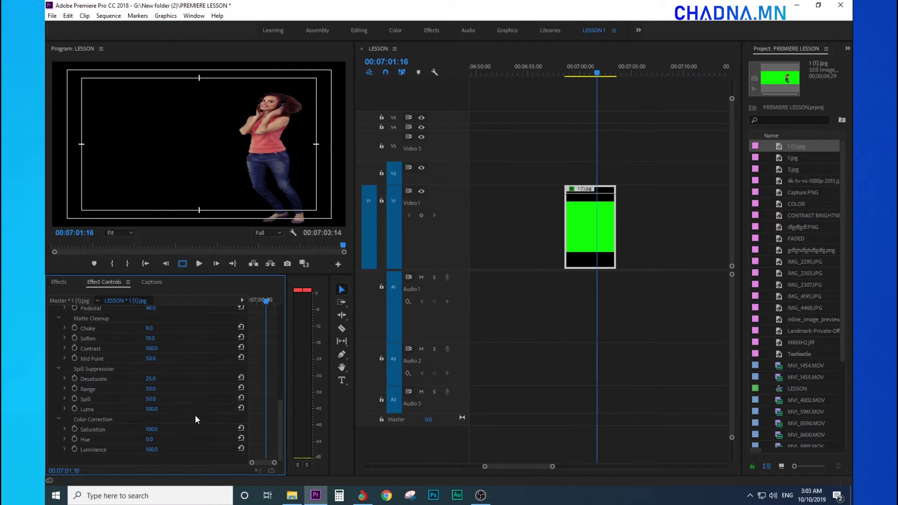
drag(151, 429, 161, 450)
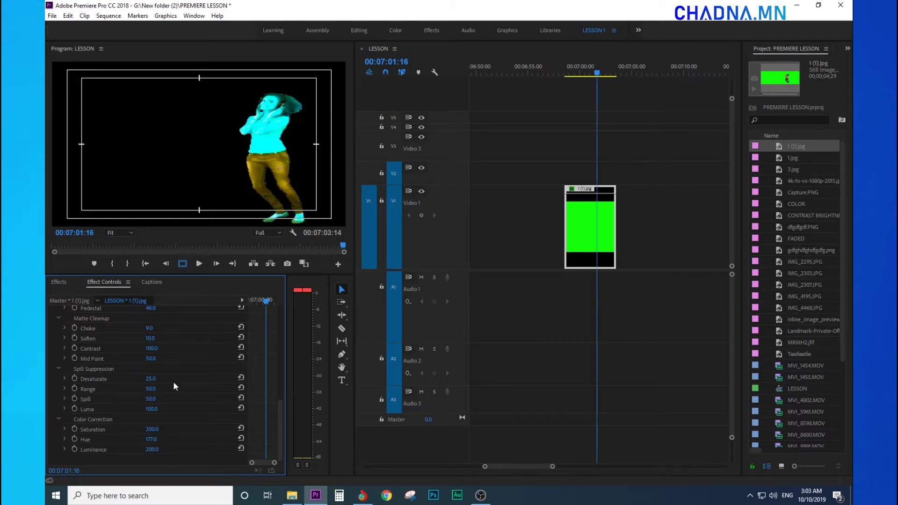
Step: Return to the laptop composite and trim the end of 3.jpg on V3 to match the clips below it
click(548, 136)
key(minus)
key(minus)
key(minus)
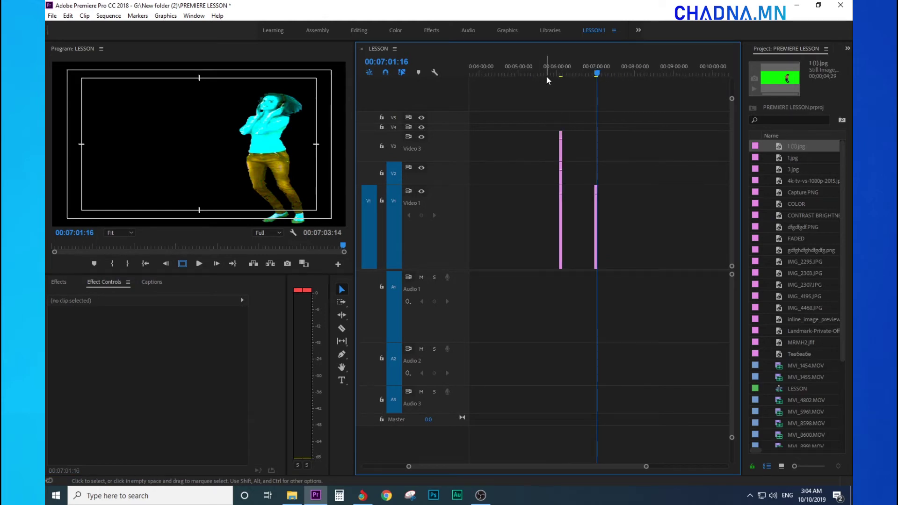
click(561, 74)
key(equal)
key(equal)
key(equal)
click(602, 74)
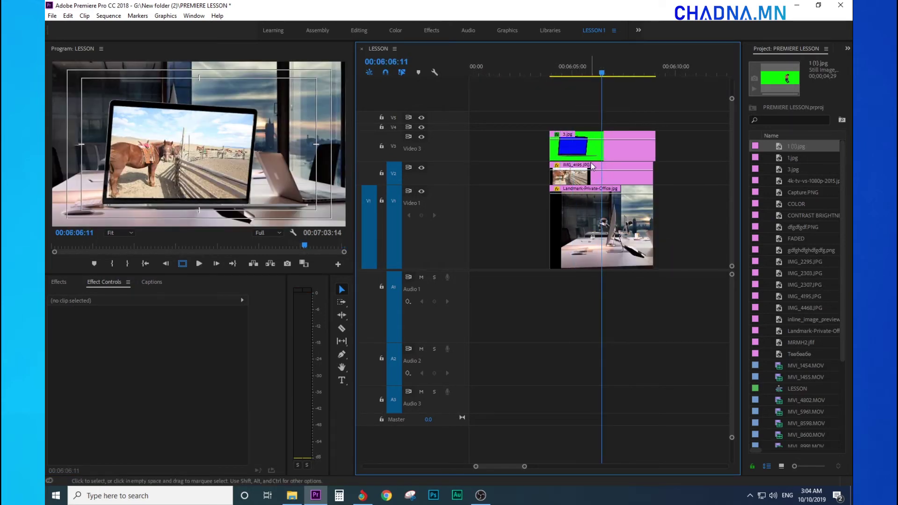
drag(657, 154, 654, 153)
Step: Select the IMG_4195.JPG clip and move the playhead to the laptop composite's start at 00:06:03:23
click(614, 158)
click(609, 225)
click(609, 174)
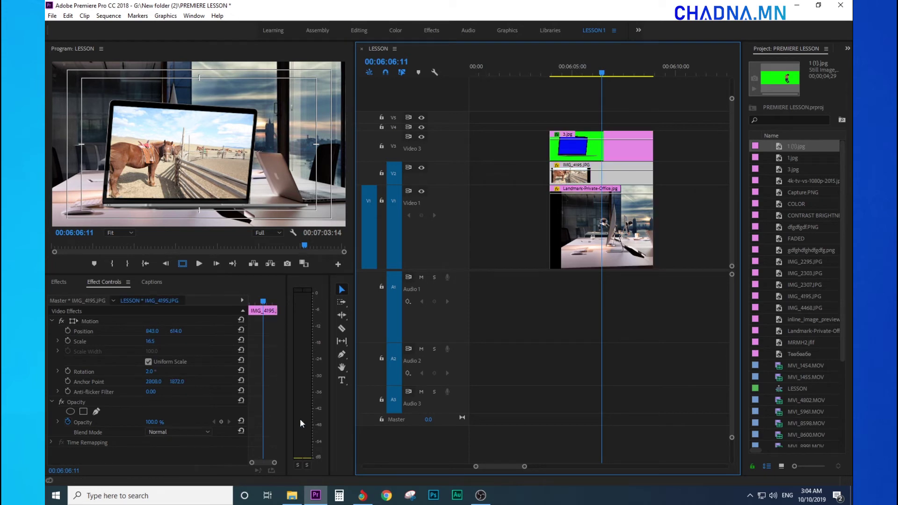
click(550, 72)
key(minus)
key(minus)
key(minus)
key(minus)
key(minus)
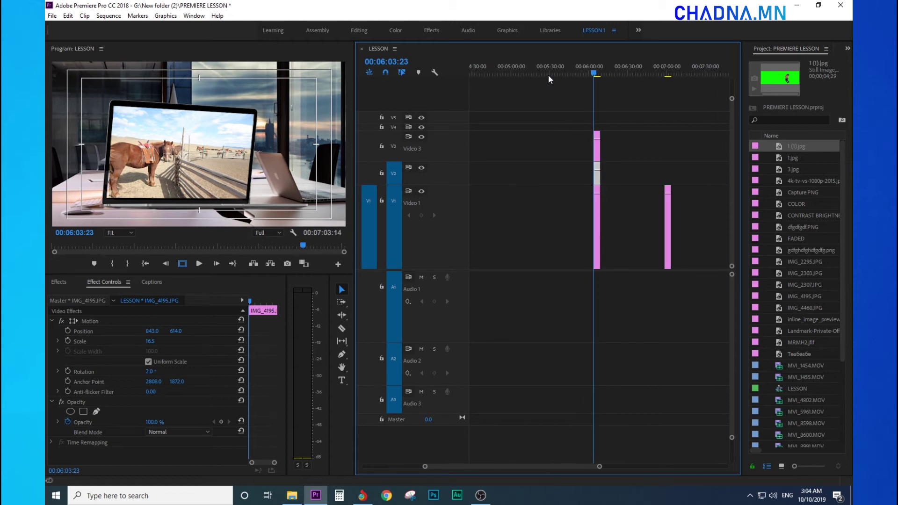
Step: Examine the stacked clips of the laptop composite in the LESSON timeline and clear the clip selection
key(equal)
key(equal)
key(equal)
key(equal)
key(equal)
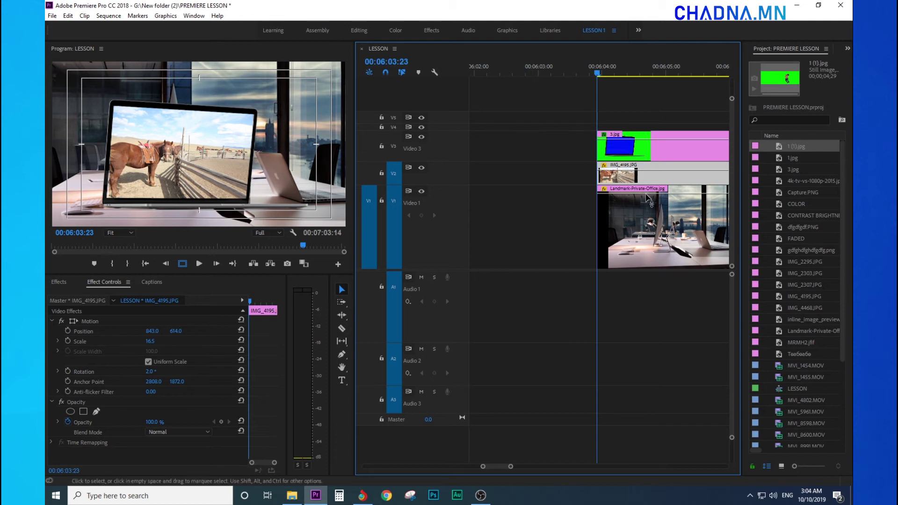
click(569, 105)
key(minus)
key(minus)
key(minus)
key(minus)
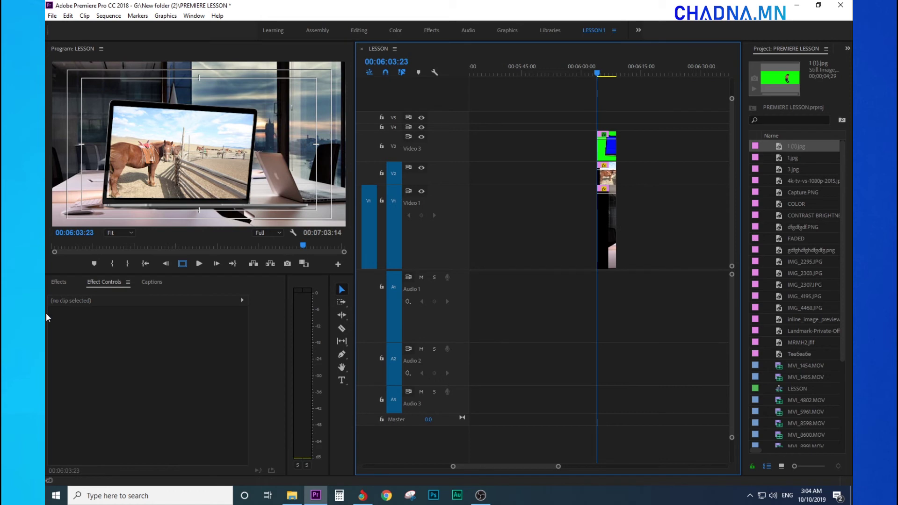
Step: Show the Keying video effects and select the Luma Key effect
click(60, 283)
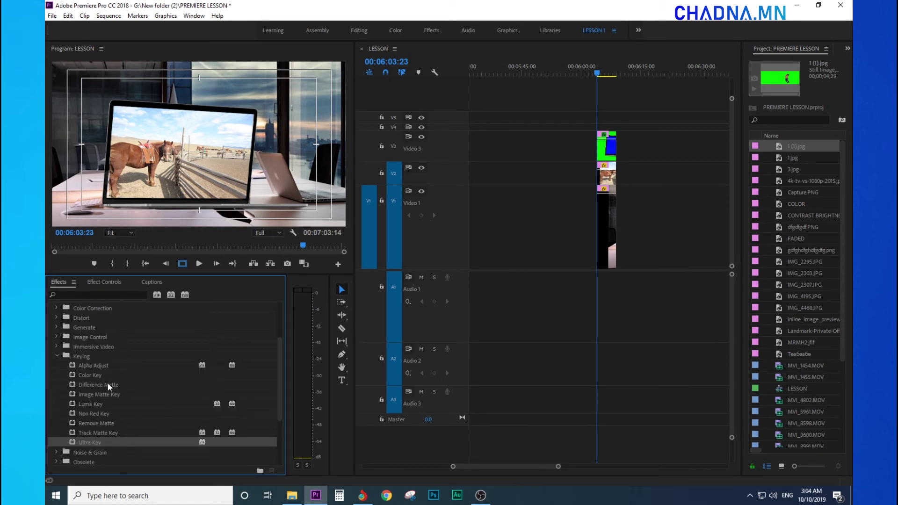
click(95, 403)
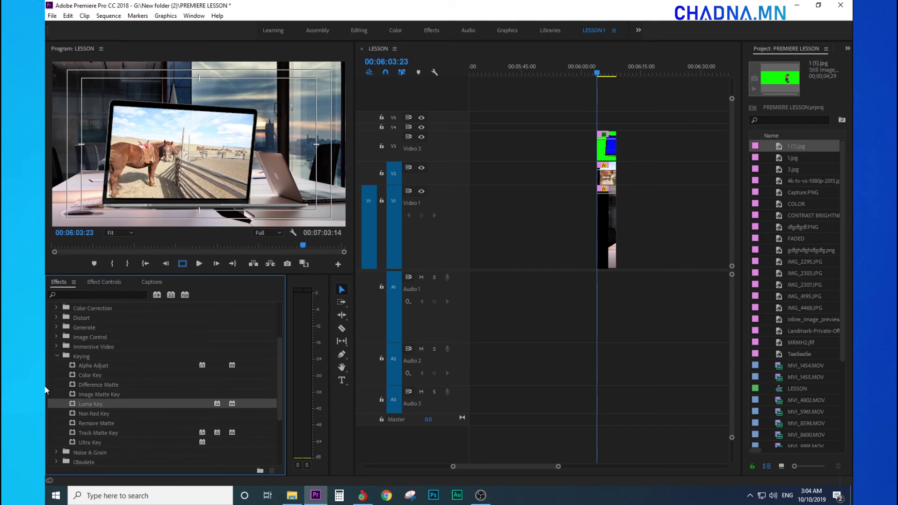
click(627, 109)
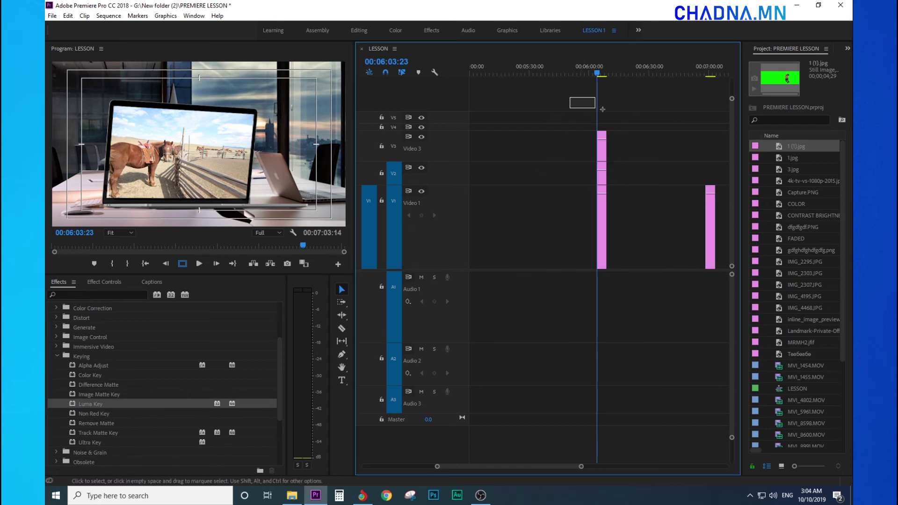
key(=)
drag(622, 84, 663, 92)
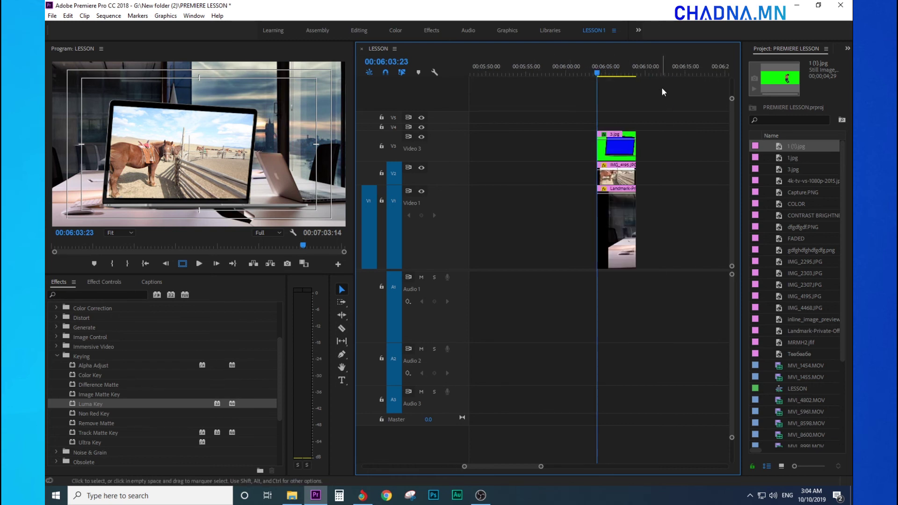